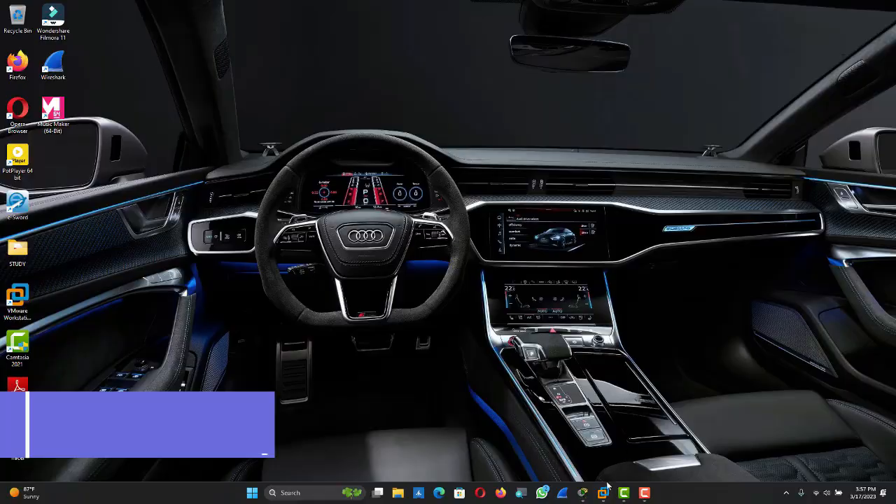
Step: Switch to the SRV02 VM and show the WDS server page in Server Manager
mouse_move(605, 490)
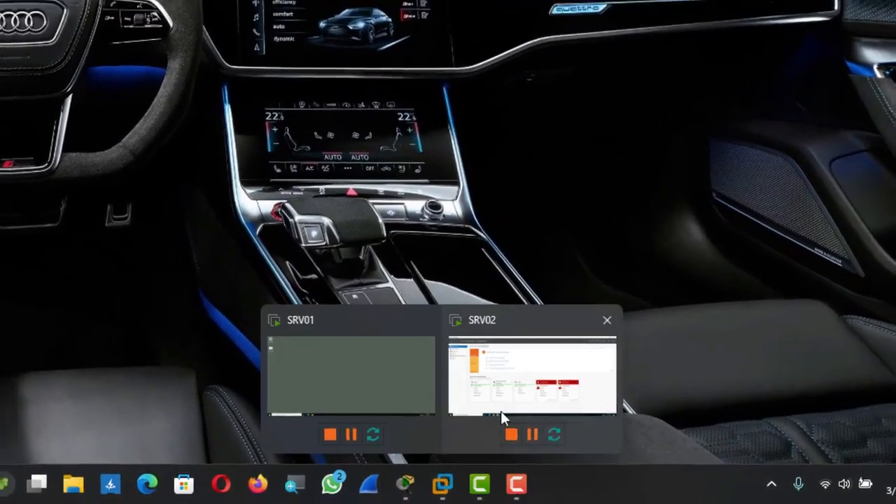
left_click(501, 413)
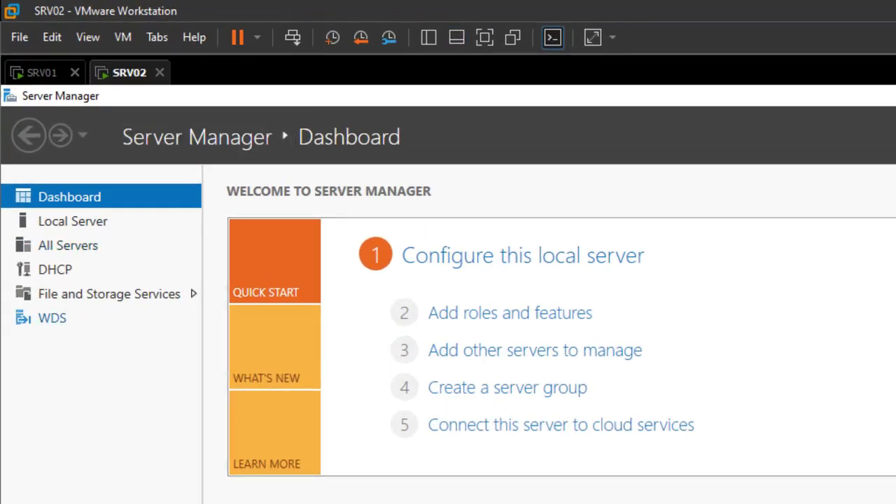
left_click(53, 318)
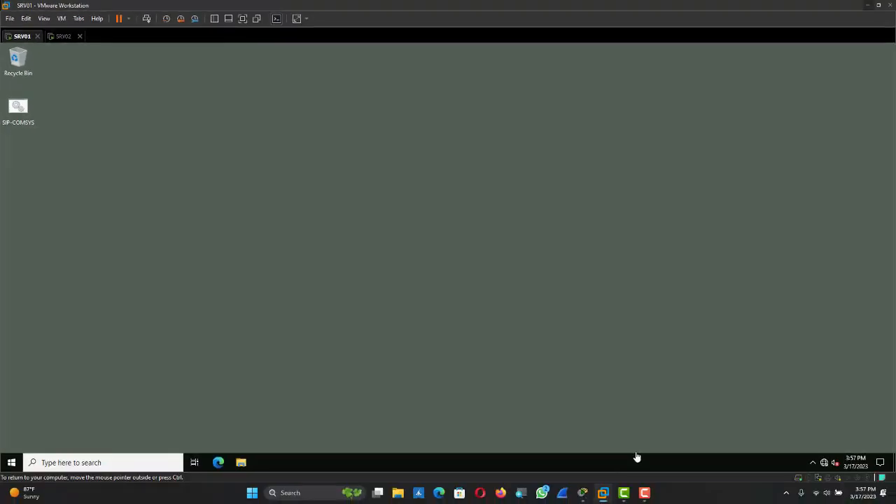
Step: On SRV01, launch Active Directory Users and Computers from Windows Administrative Tools
key("super")
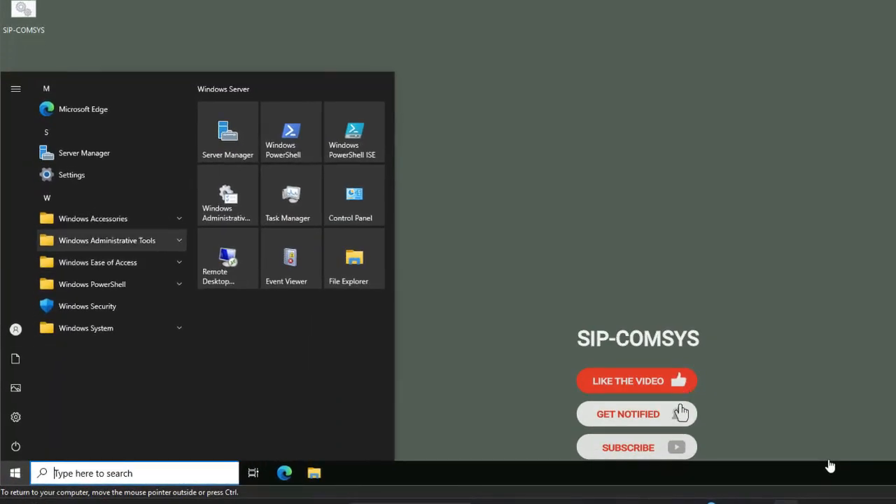
left_click(108, 240)
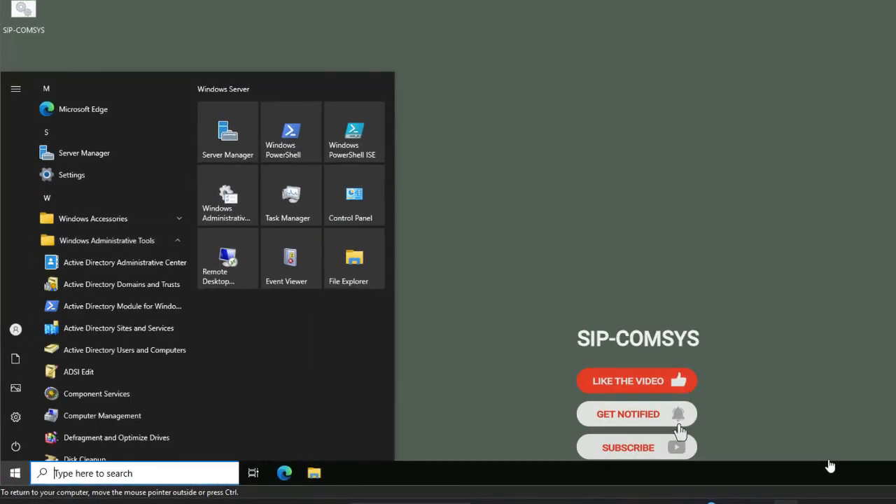
left_click(119, 351)
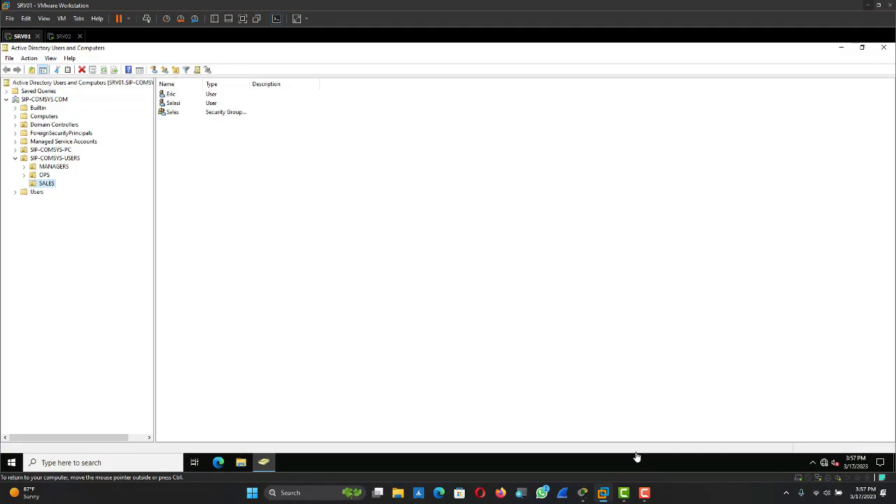
Step: Select the SRV02 computer account in the SIP-COMSYS-PC unit
left_click(50, 150)
left_click(174, 94)
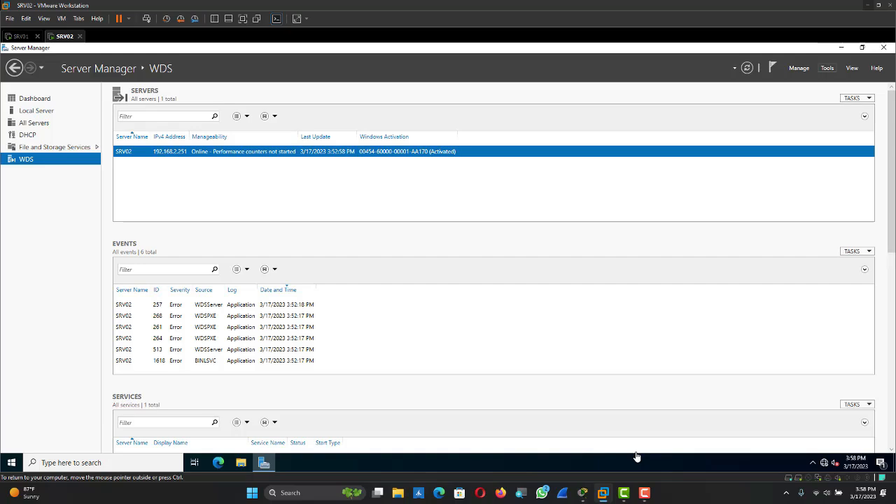
Step: Launch the Windows Deployment Services console, close Server Manager, and expand SRV02.SIP-COMSYS.COM
left_click(827, 68)
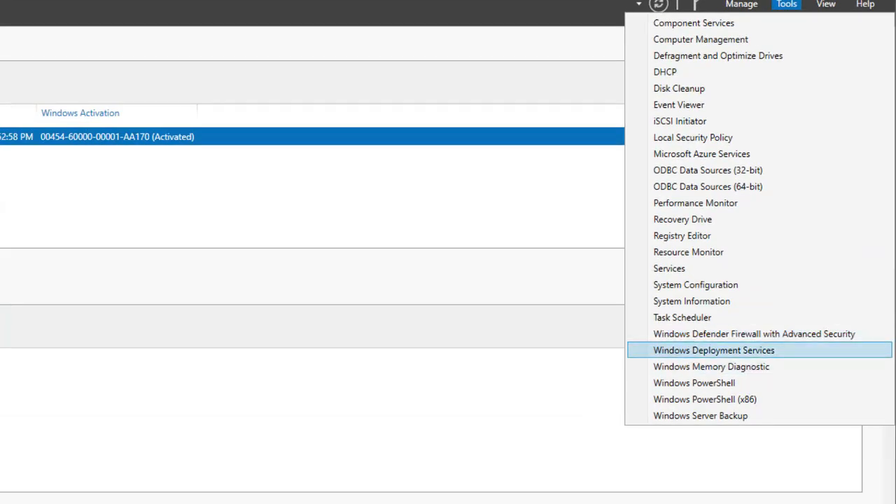
left_click(715, 350)
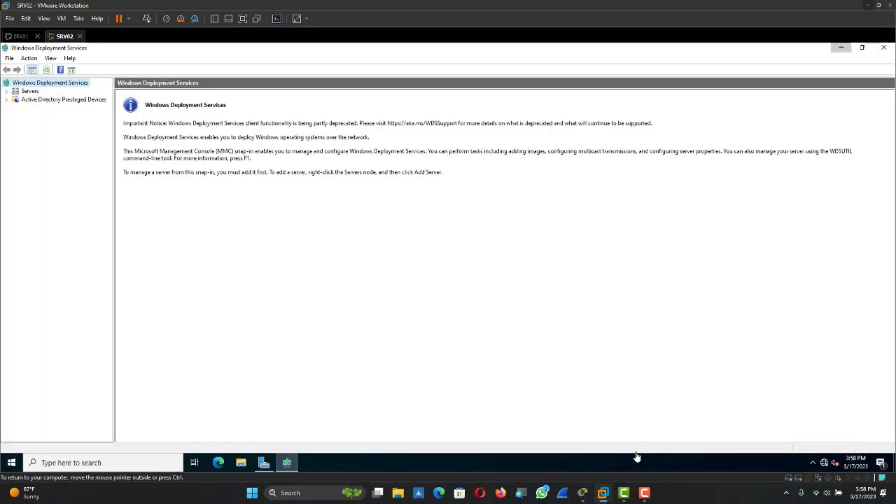
left_click(841, 48)
left_click(883, 48)
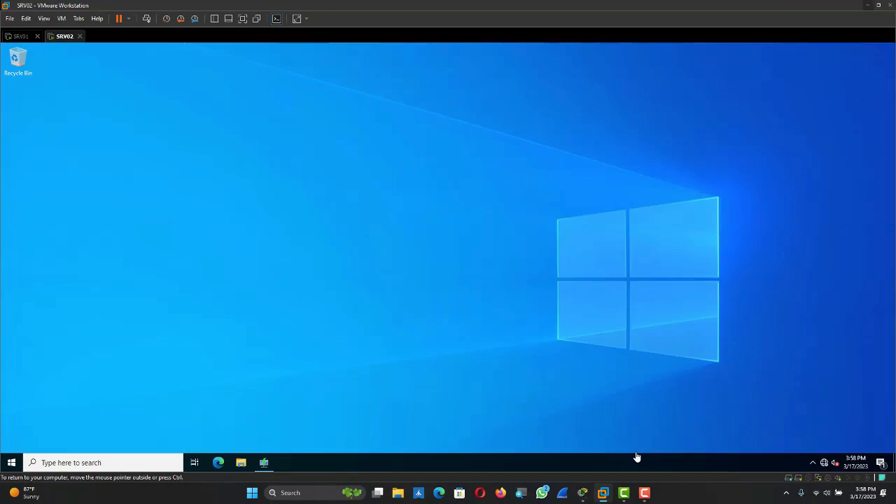
left_click(264, 463)
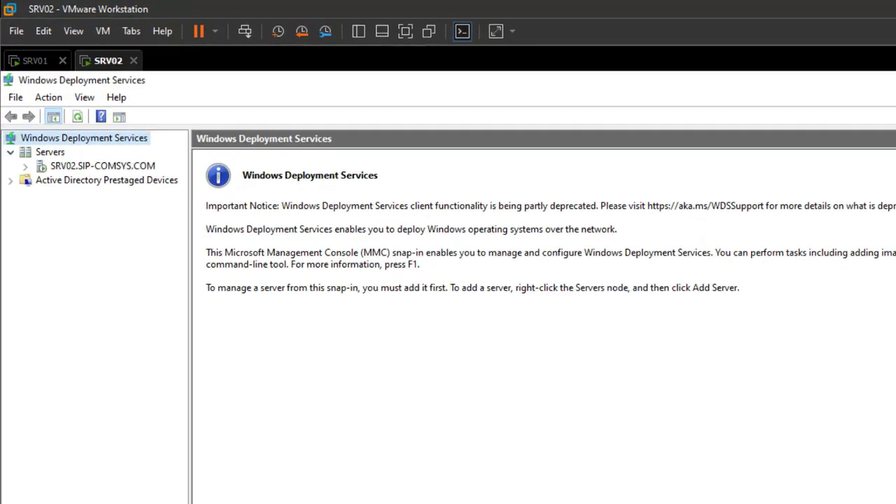
left_click(102, 166)
Step: Check that SRV02's Install Images and Boot Images folders are both empty
left_click(25, 166)
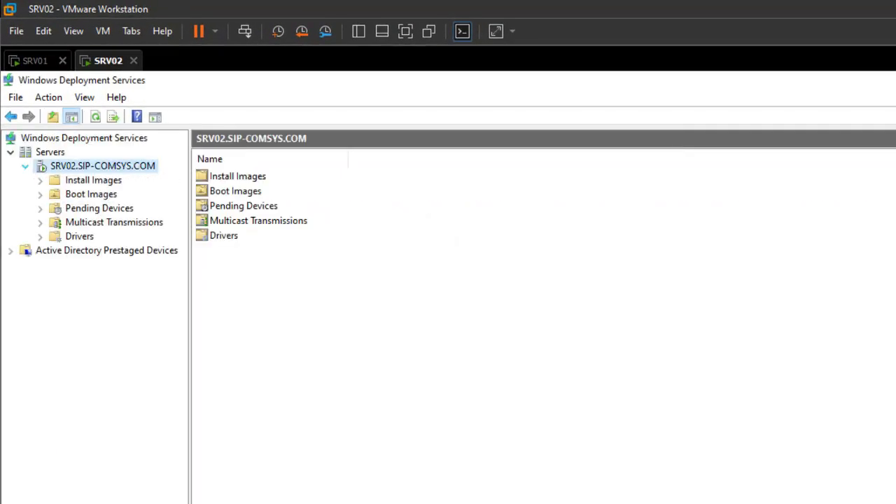
left_click(93, 181)
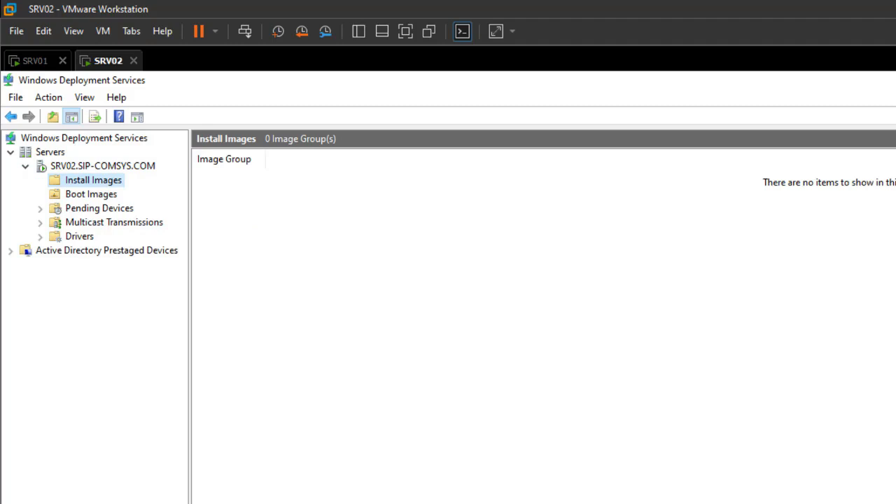
left_click(91, 194)
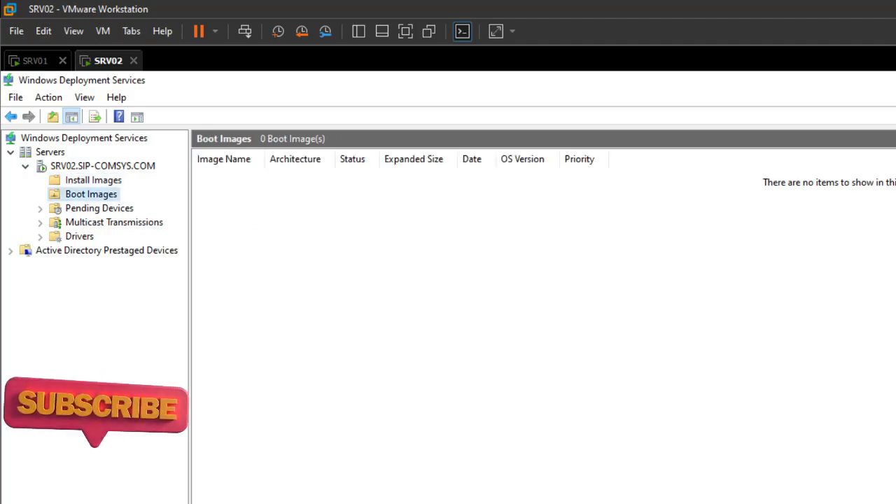
left_click(93, 180)
left_click(91, 194)
left_click(93, 180)
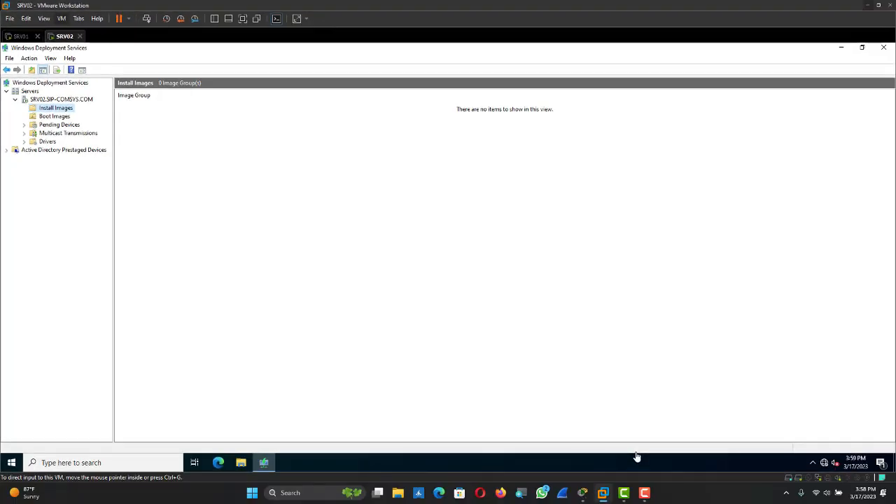
left_click(61, 18)
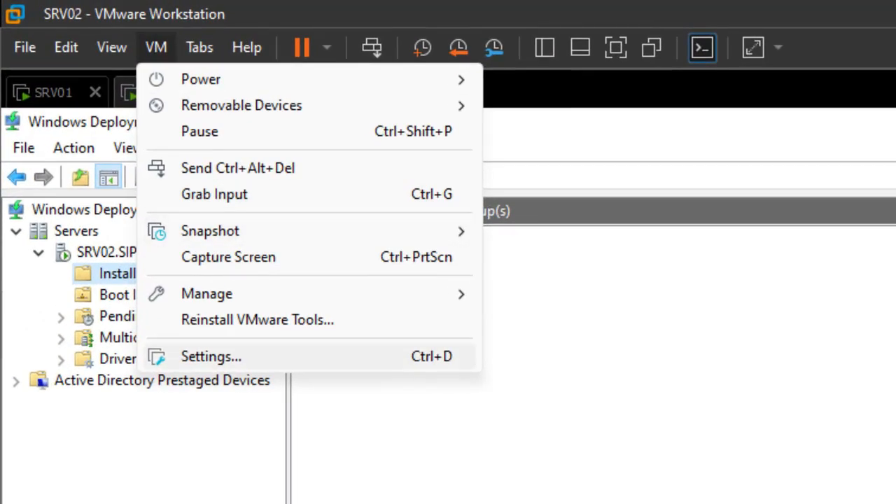
Step: In the VM settings, set the CD/DVD (SATA) drive to use an ISO image file
left_click(210, 356)
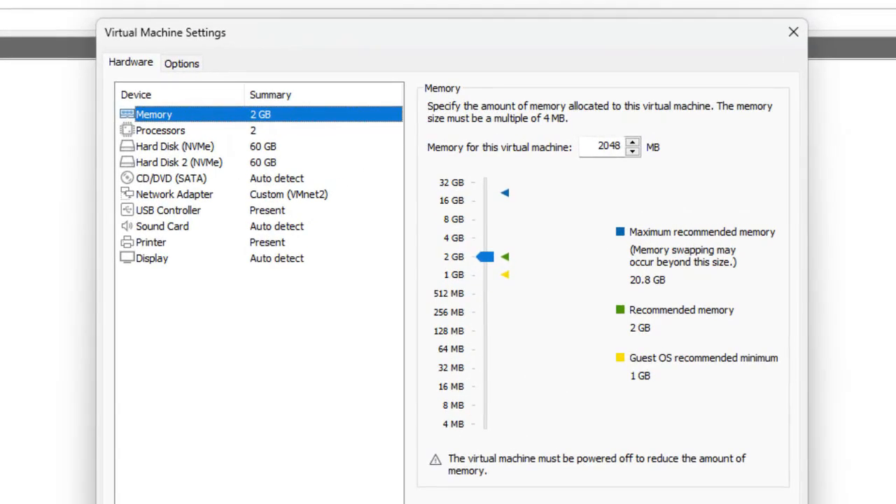
left_click(171, 178)
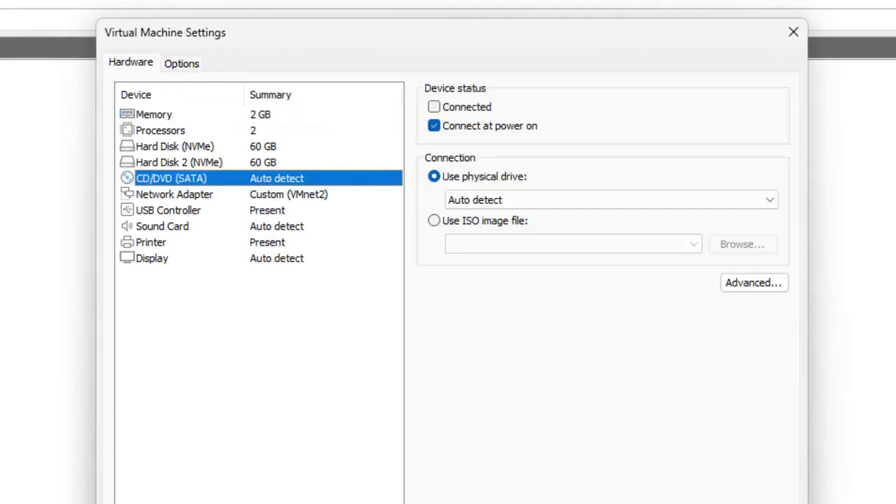
left_click(485, 220)
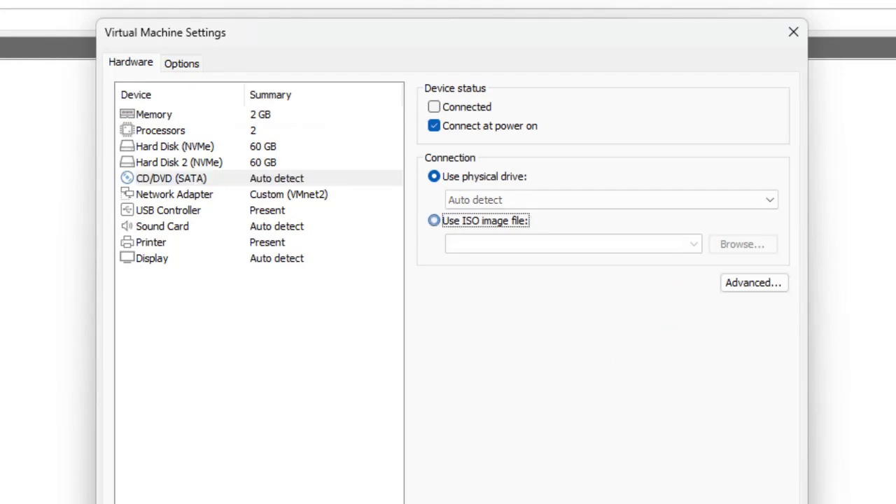
left_click(742, 244)
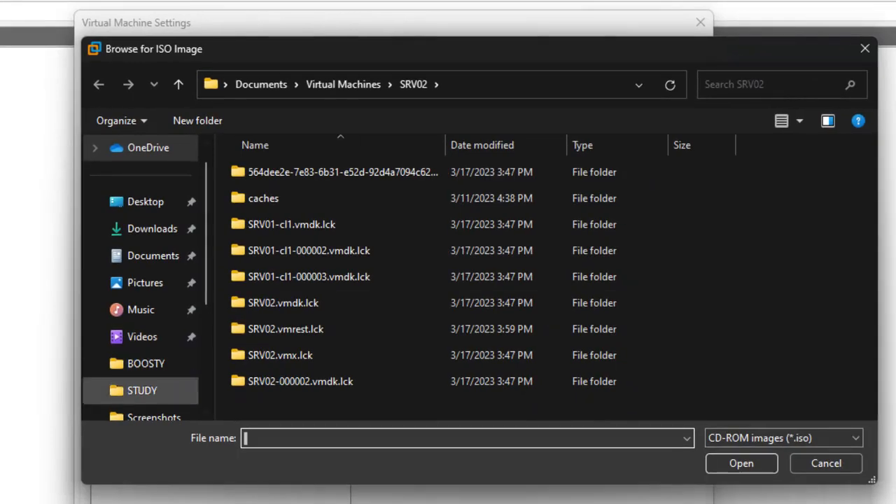
Step: Choose D:\ISO\Windows 11 22H2_English_x64v1 TPM.iso as the disc image
scroll(140, 309, "down", 2)
left_click(148, 337)
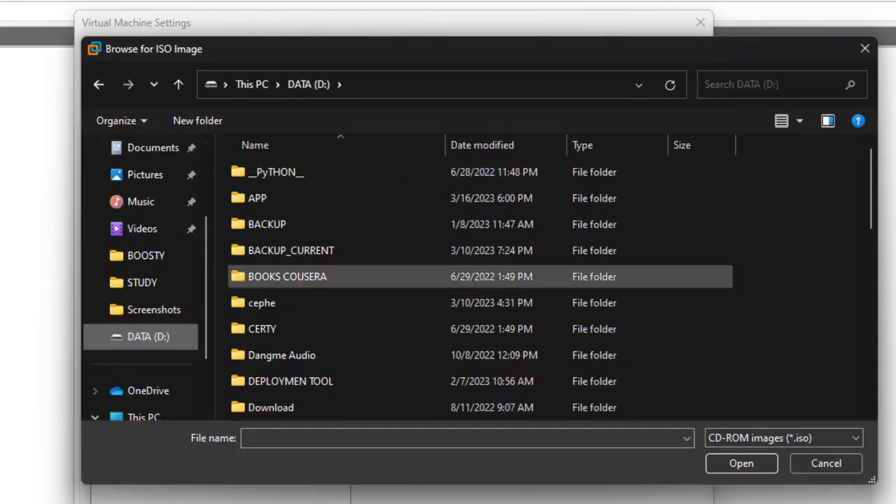
scroll(337, 280, "down", 2)
double_click(302, 329)
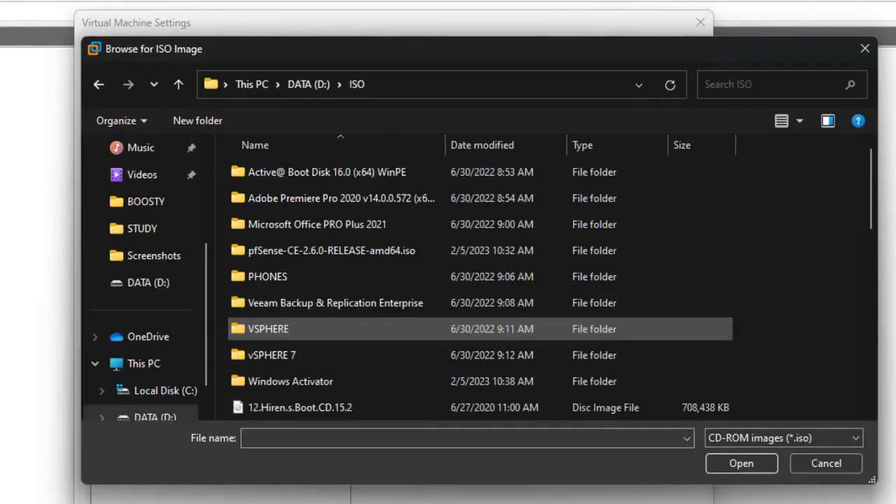
scroll(420, 284, "down", 5)
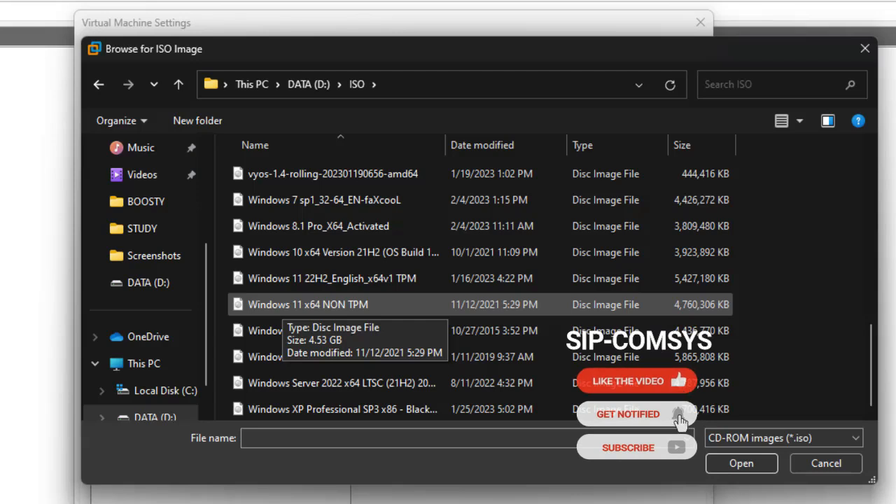
left_click(308, 278)
left_click(309, 304)
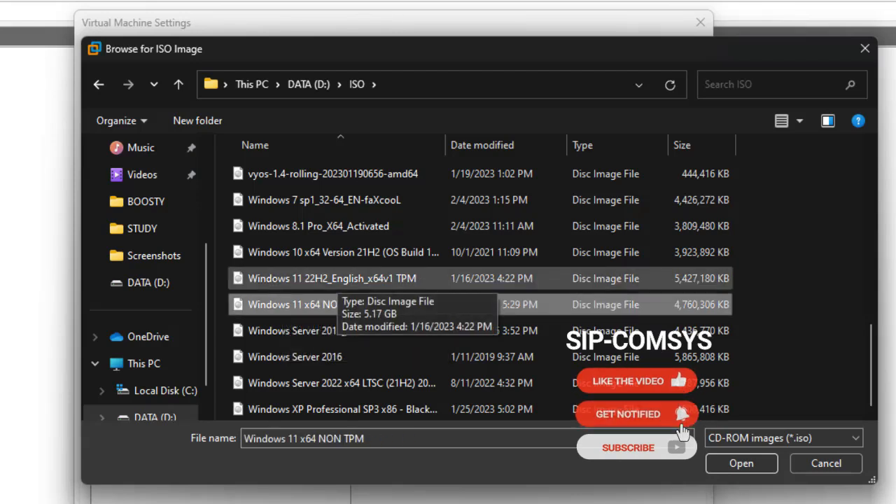
left_click(308, 278)
left_click(309, 305)
left_click(308, 278)
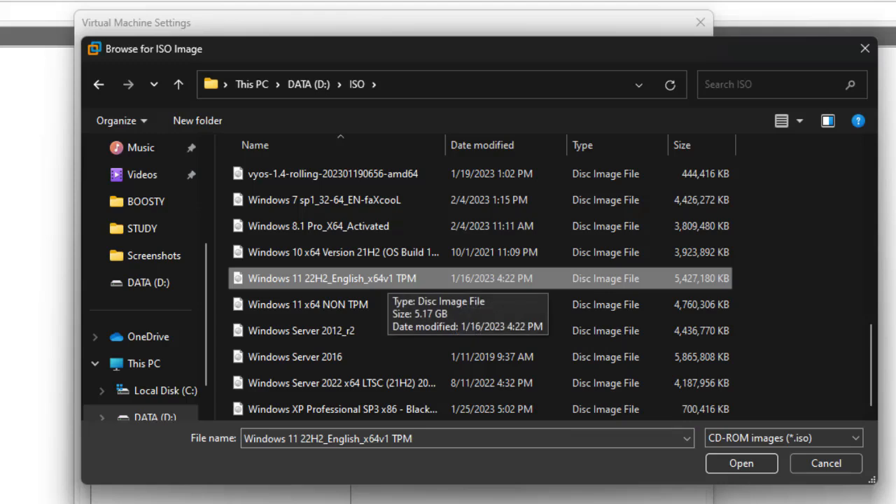
left_click(379, 304)
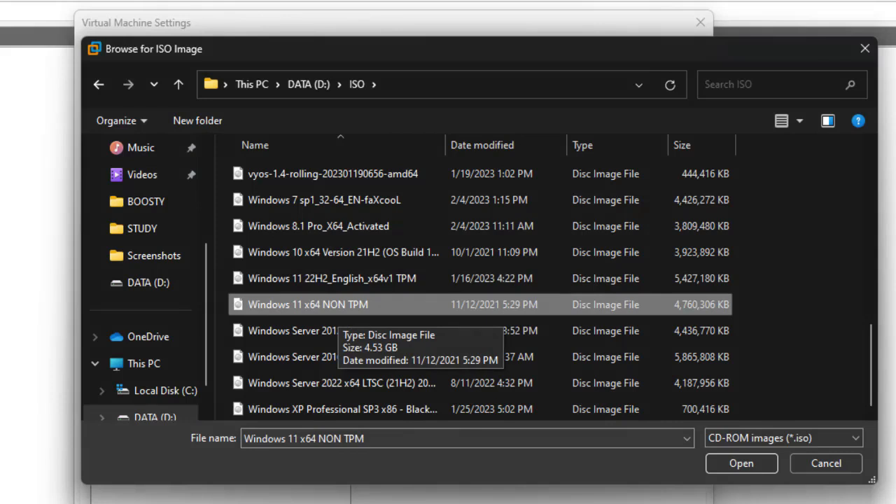
left_click(378, 278)
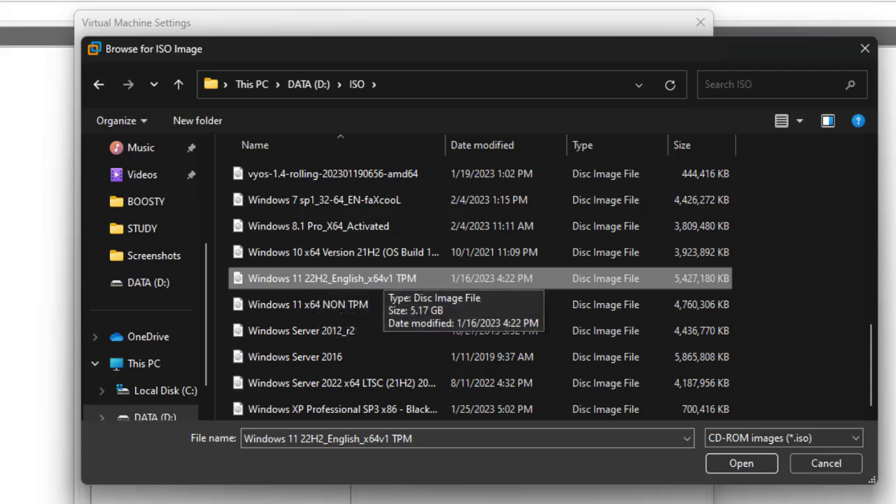
left_click(741, 463)
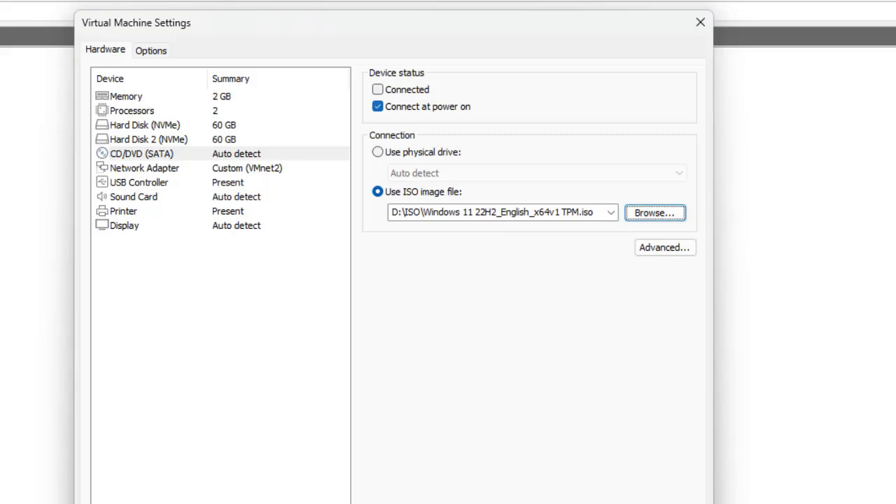
Step: Connect and apply the ISO drive, then confirm DVD Drive (D:) in File Explorer's This PC
left_click(378, 90)
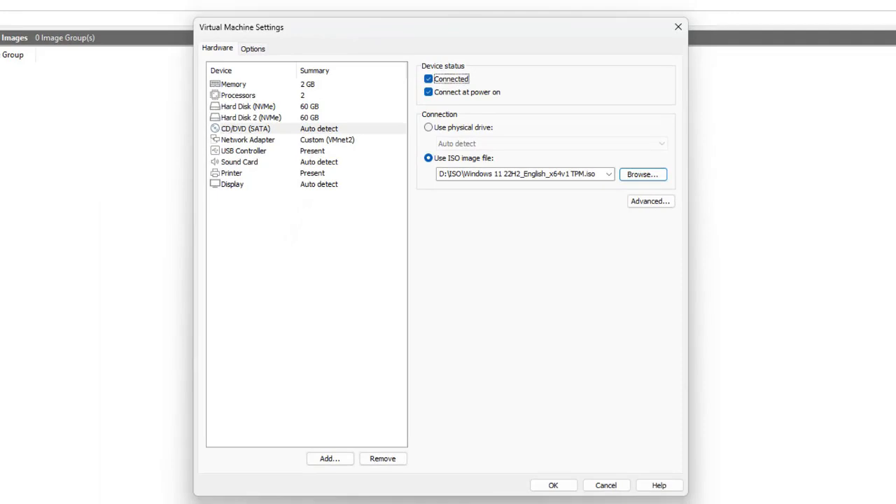
left_click(553, 485)
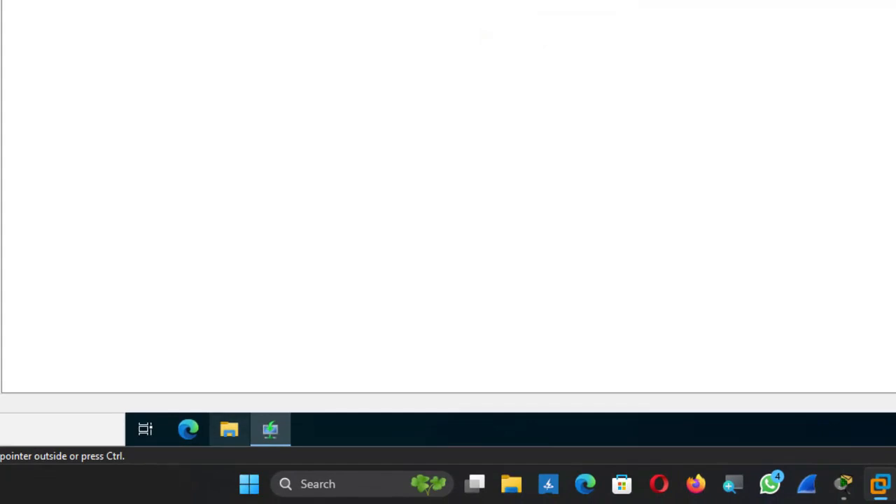
left_click(229, 429)
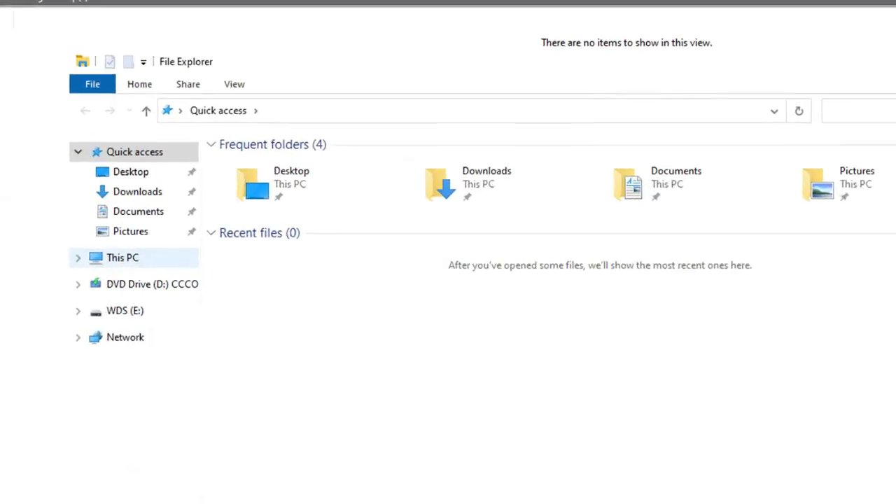
left_click(123, 257)
left_click(527, 340)
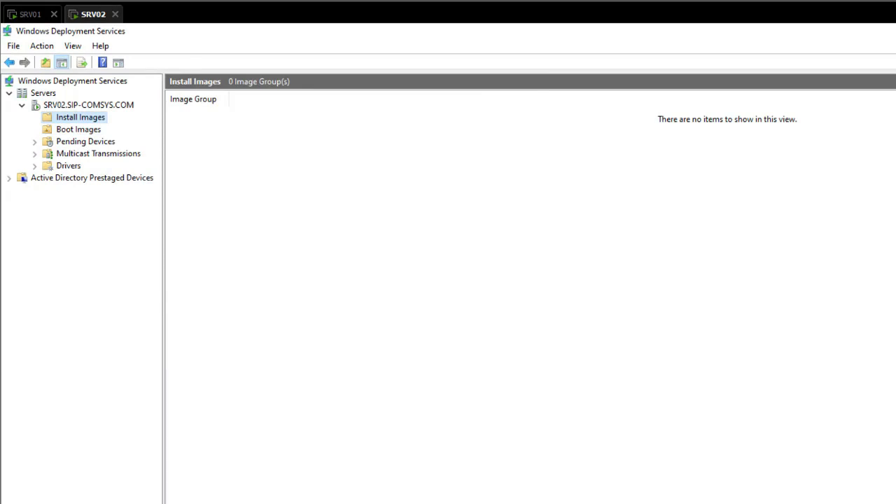
Step: Create an install image group named WIN 11 under Install Images
right_click(73, 117)
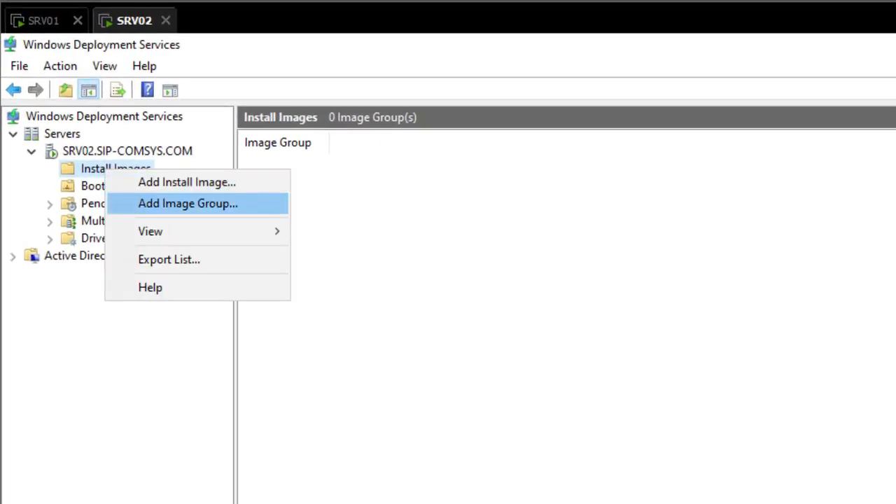
left_click(187, 204)
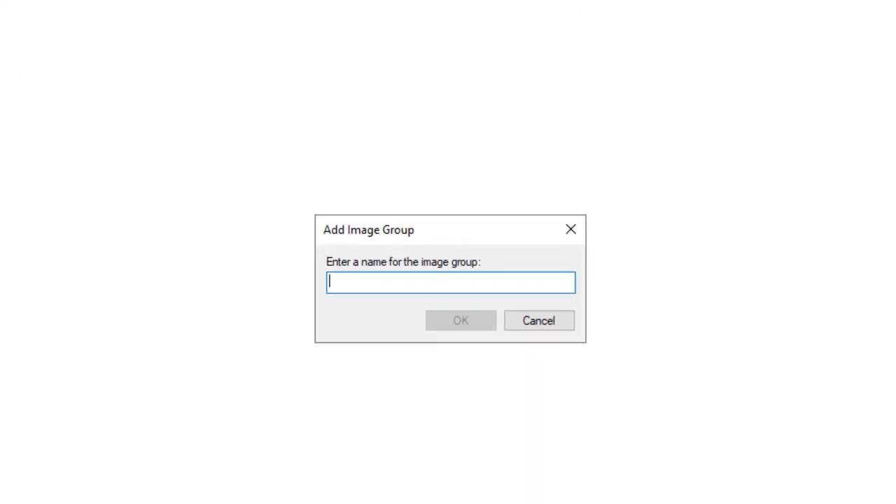
type("WIN")
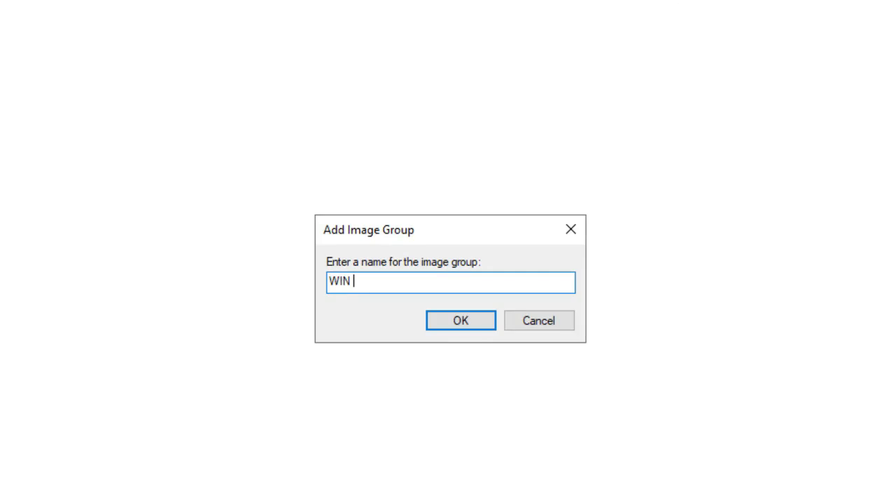
type(" 11")
key("Return")
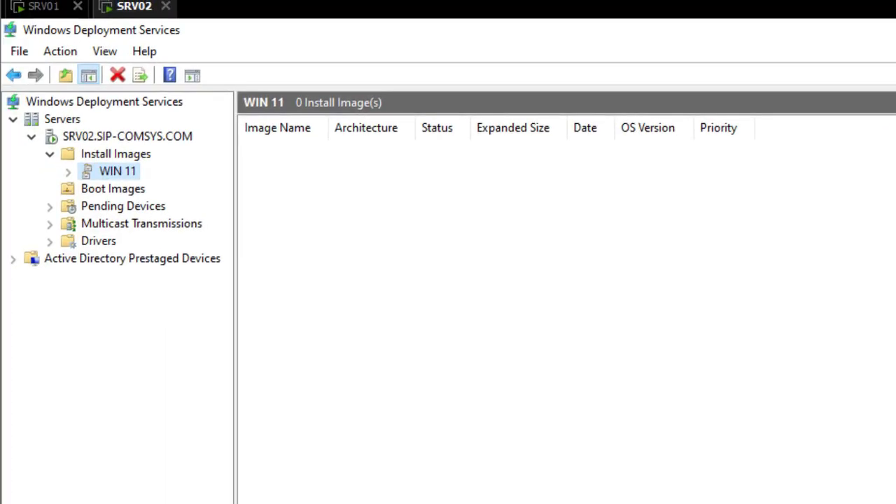
right_click(103, 169)
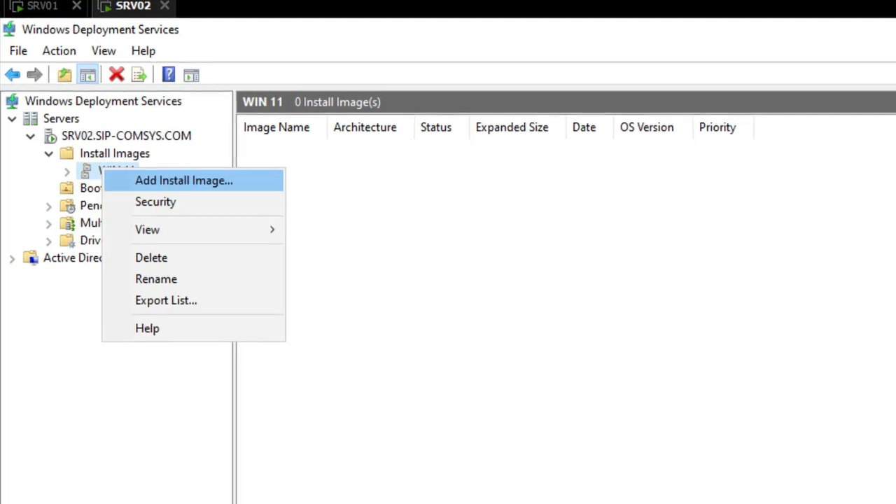
Step: Start adding an install image to WIN 11 using D:\sources\install.wim
left_click(185, 181)
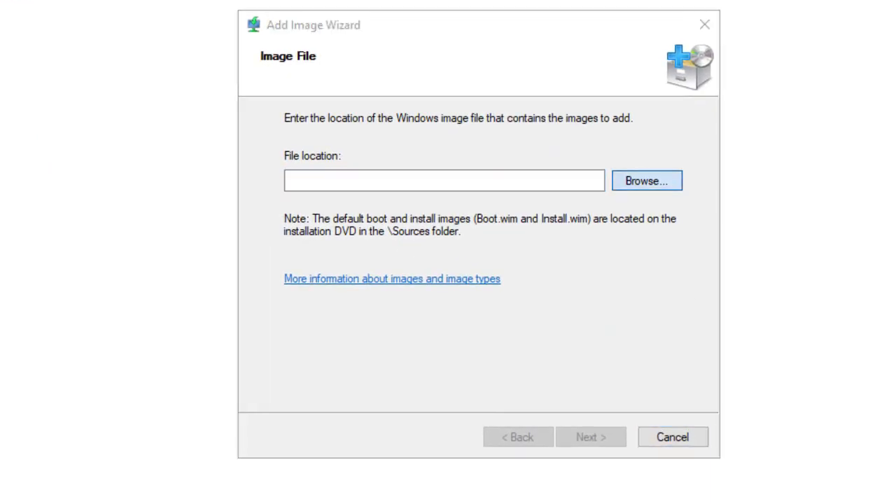
left_click(647, 181)
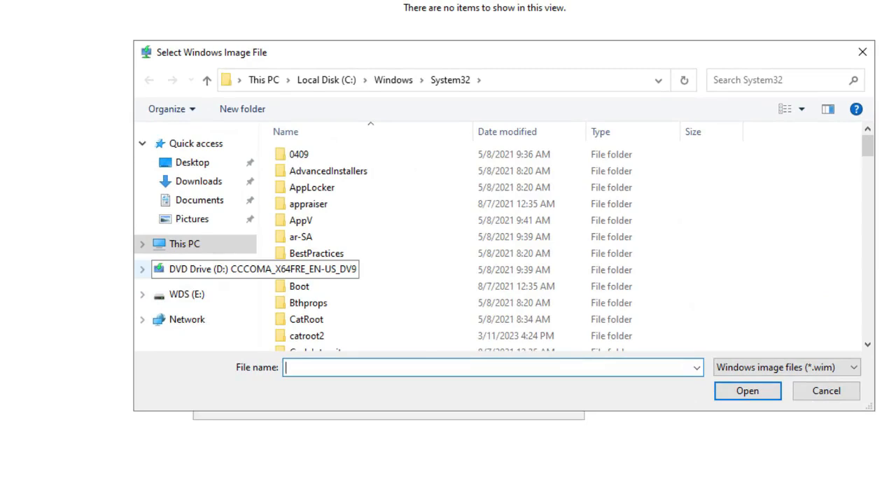
left_click(210, 269)
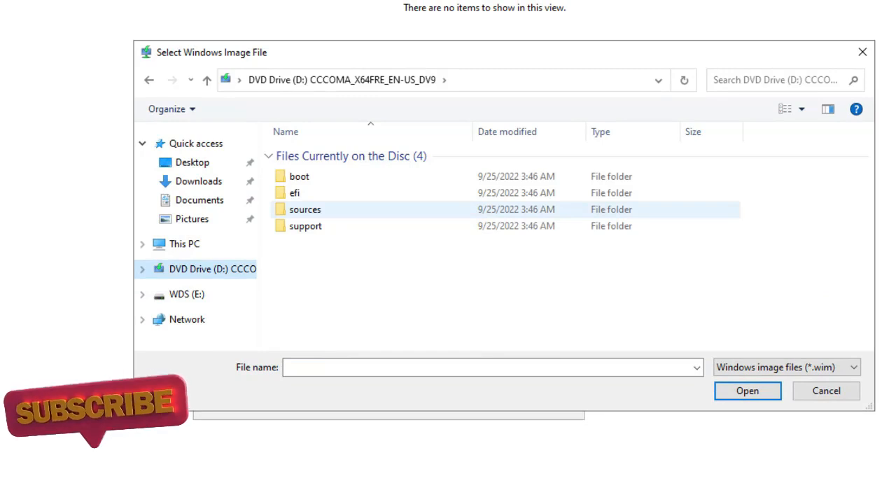
double_click(305, 209)
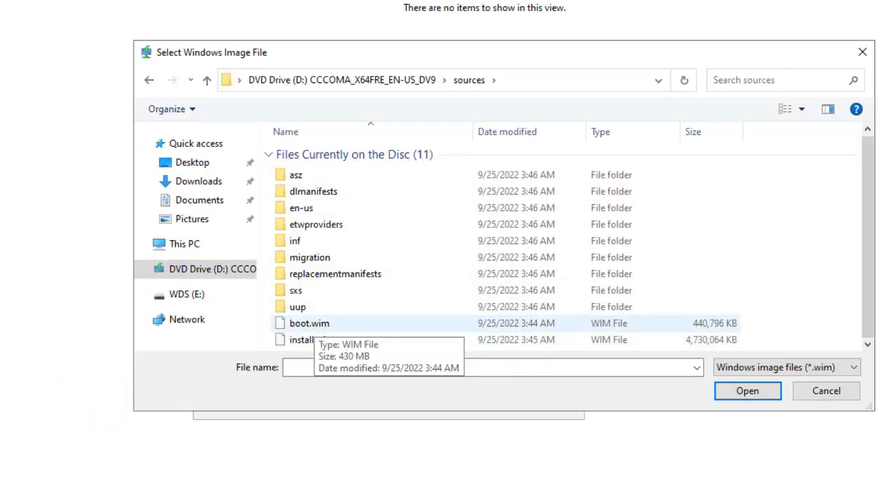
left_click(313, 340)
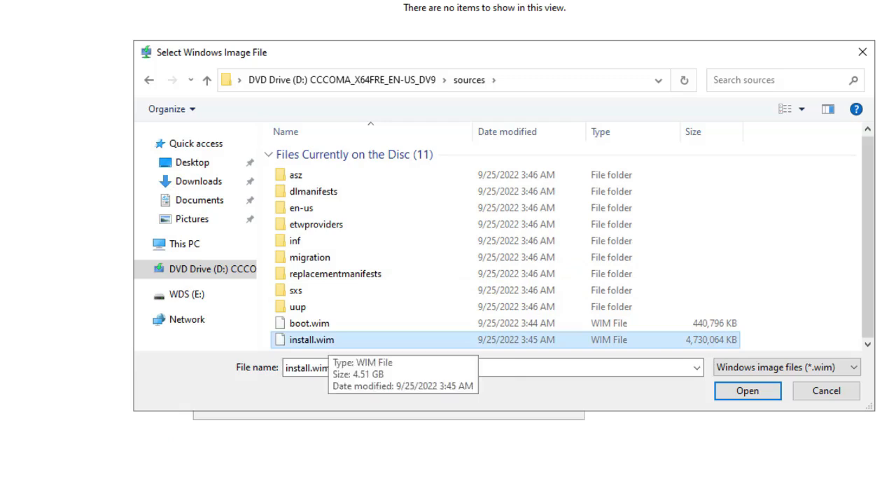
left_click(748, 392)
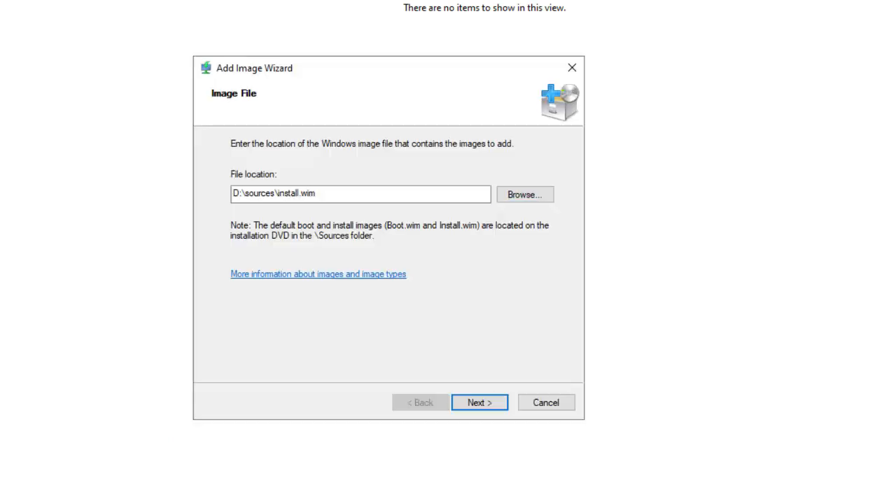
key("Return")
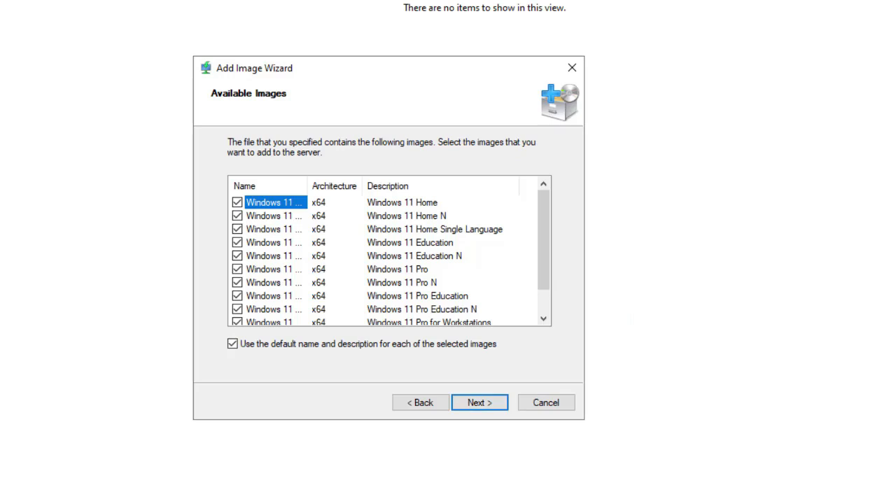
Step: Untick every edition so that only Windows 11 Pro remains selected
left_click_drag(307, 186, 439, 185)
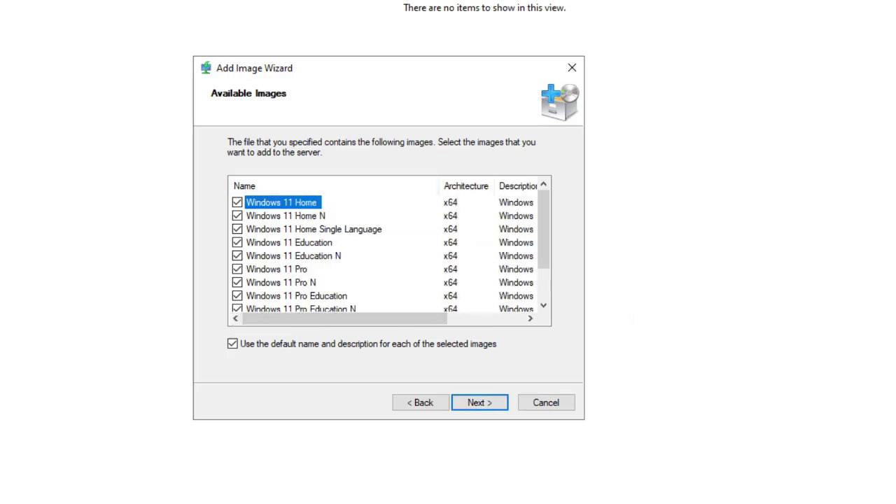
scroll(385, 252, "down", 1)
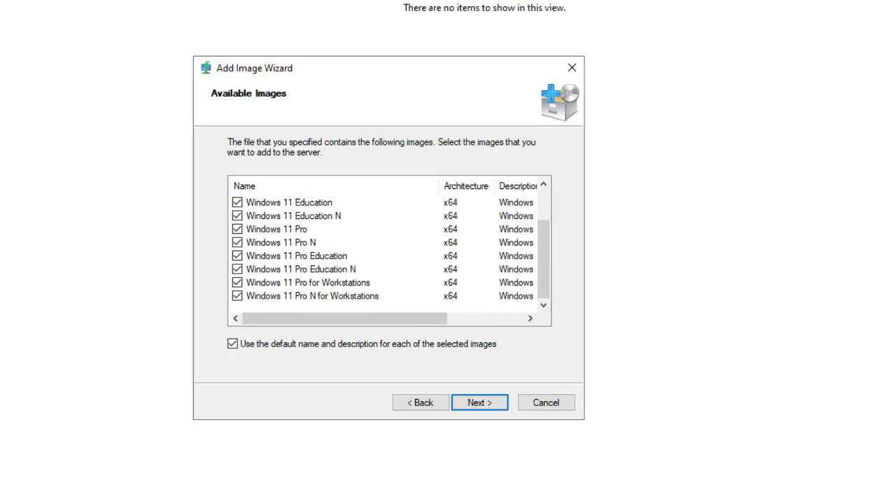
key("Home")
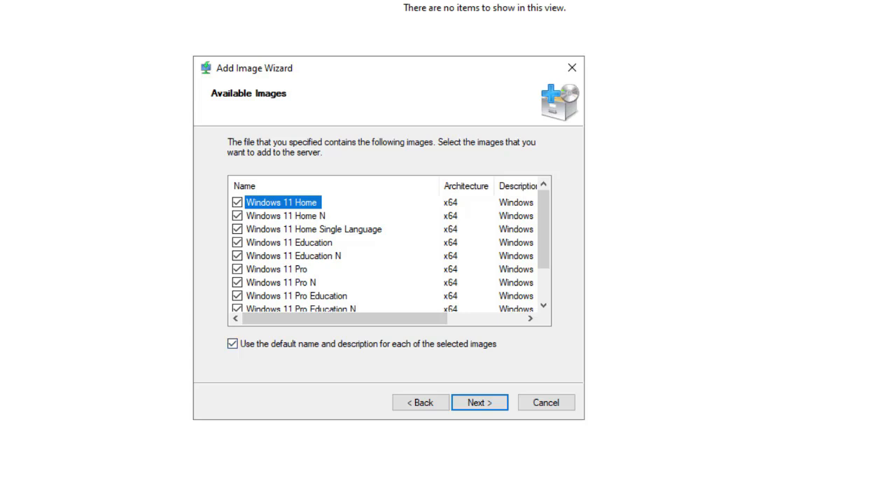
left_click(238, 202)
left_click(238, 202)
left_click(237, 216)
left_click(238, 202)
left_click(237, 216)
left_click(237, 216)
left_click(237, 229)
left_click(237, 242)
left_click(237, 256)
left_click(238, 269)
left_click(238, 282)
left_click(238, 296)
scroll(237, 295, "down", 1)
left_click(237, 270)
left_click(237, 283)
left_click(238, 296)
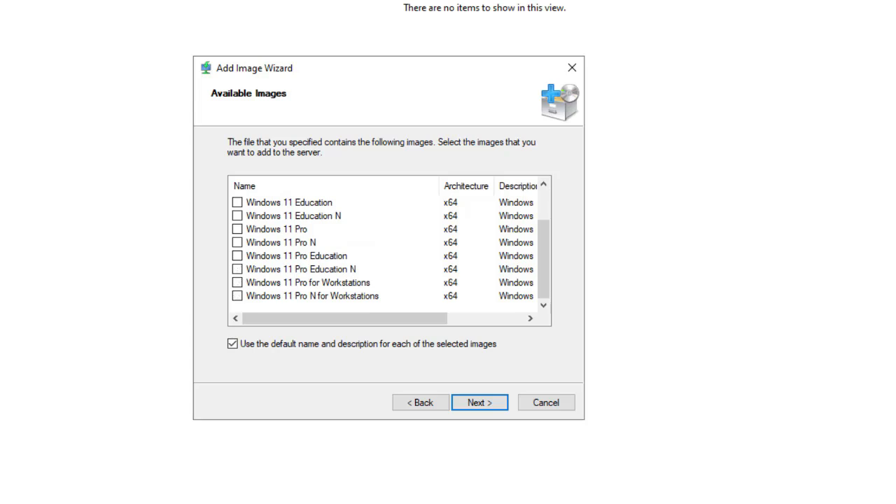
left_click(237, 229)
Step: Keep the default image name and description and advance to the summary
left_click(232, 344)
key("Return")
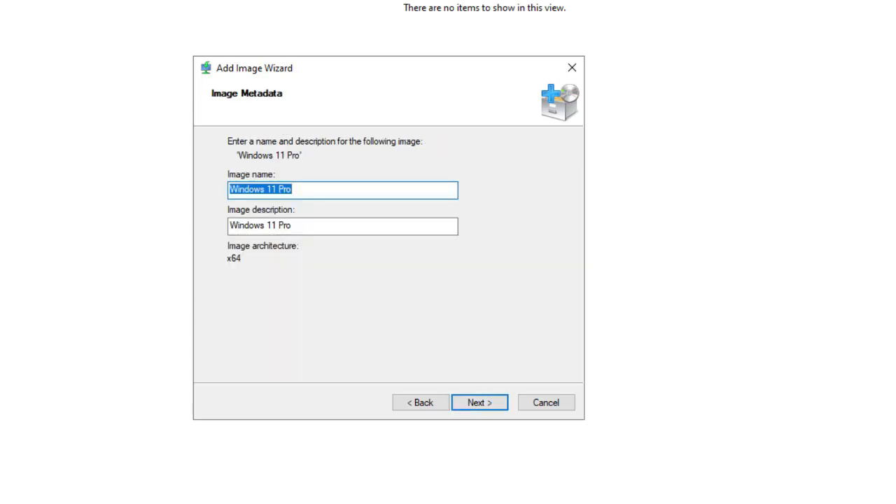
left_click(421, 403)
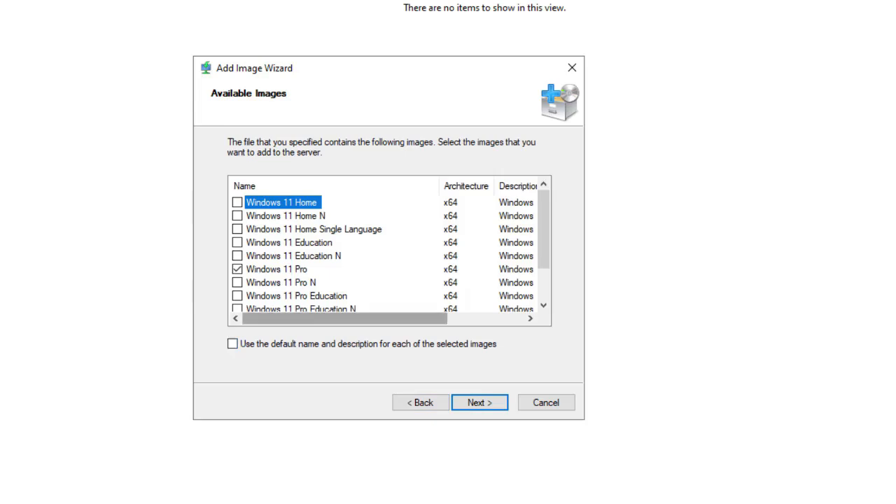
left_click(278, 269)
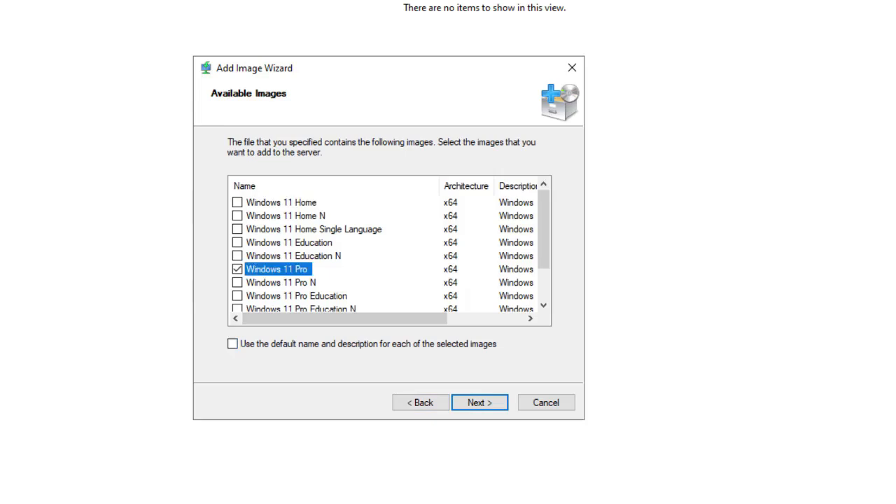
left_click(233, 344)
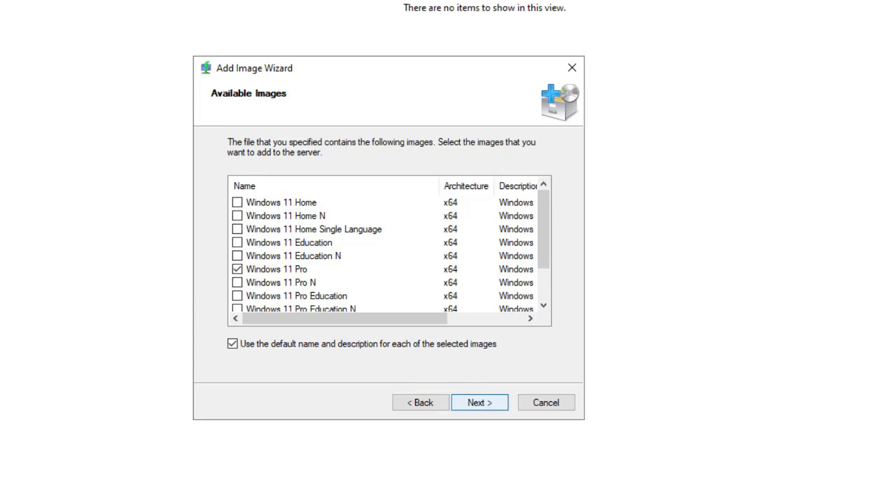
left_click(480, 403)
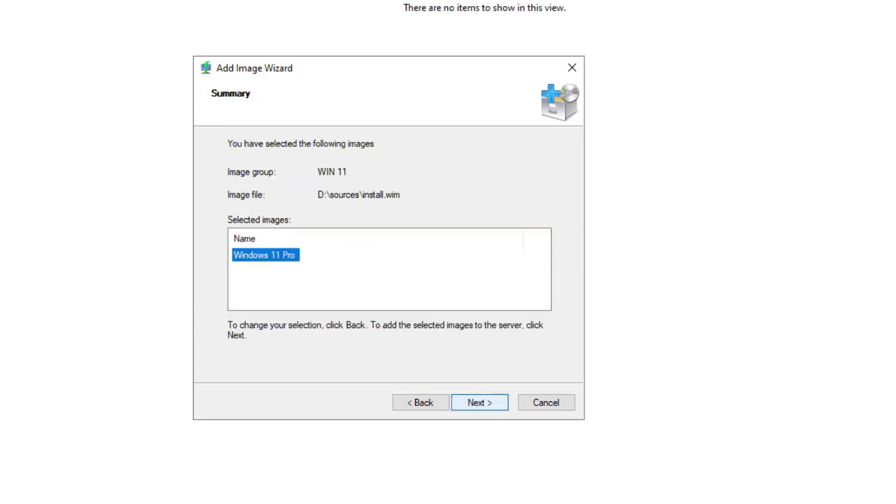
Step: Add Windows 11 Pro to the WIN 11 group, widen the Image Name column, and view Boot Images
key("Return")
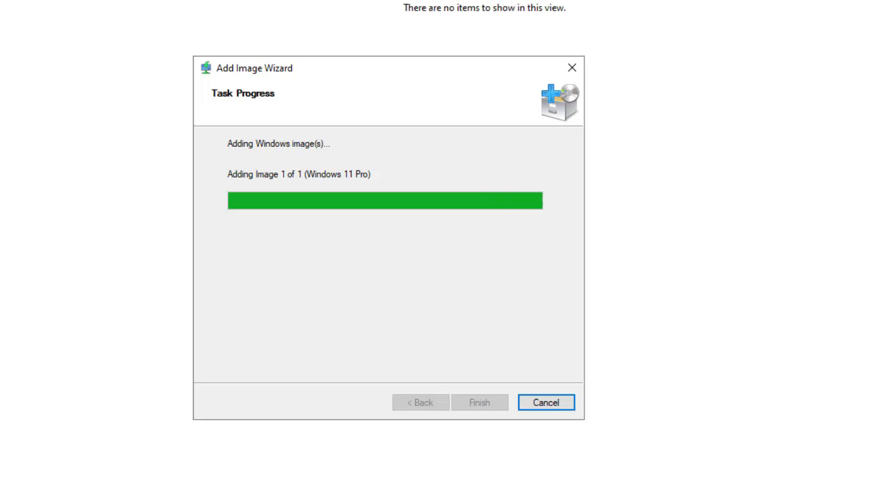
key("Return")
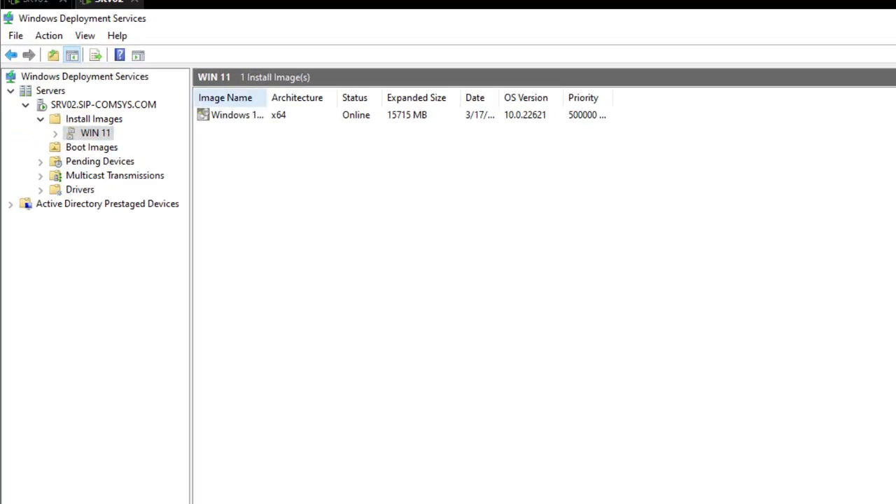
left_click_drag(267, 98, 380, 97)
left_click(245, 115)
left_click(92, 147)
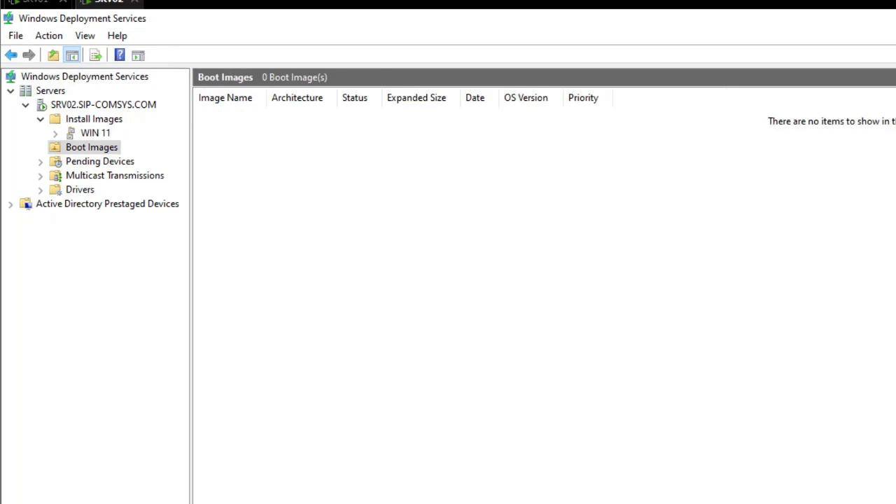
Step: Start adding a boot image from D:\sources\boot.wim
right_click(86, 147)
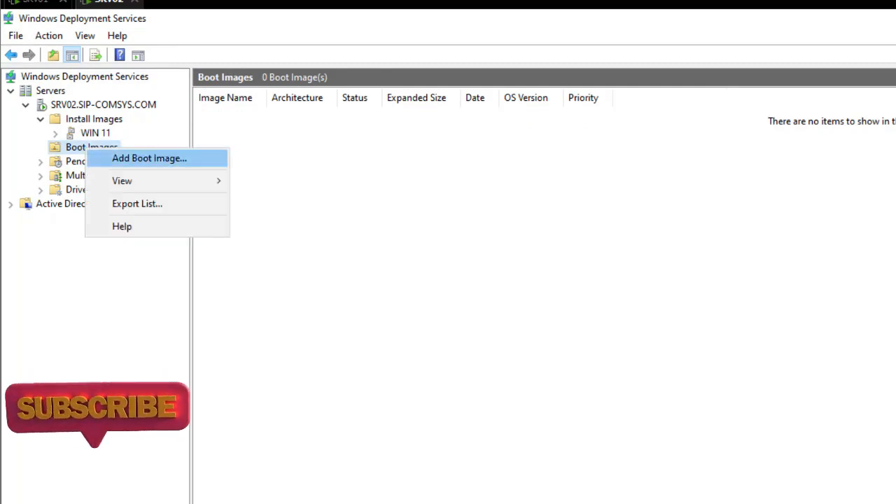
left_click(149, 159)
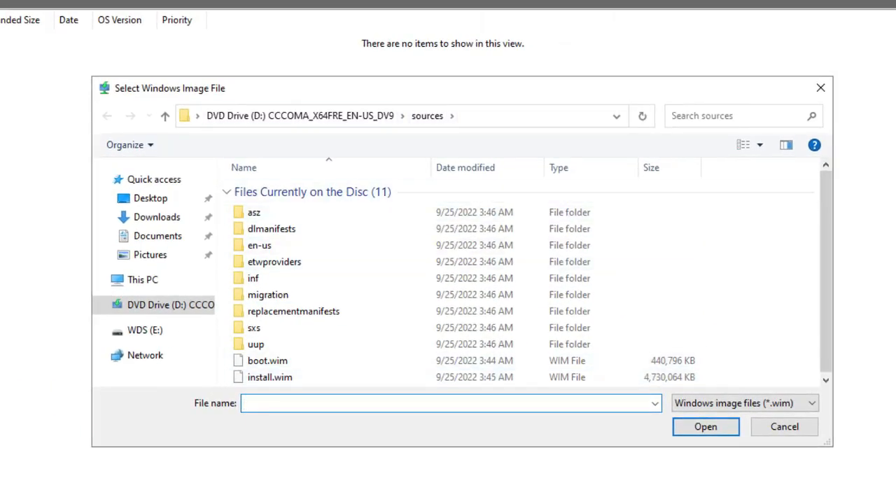
left_click(268, 361)
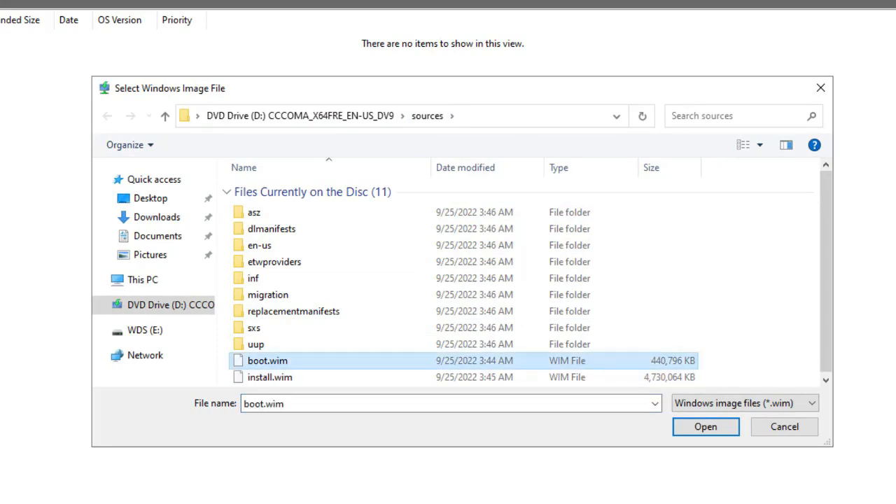
left_click(705, 426)
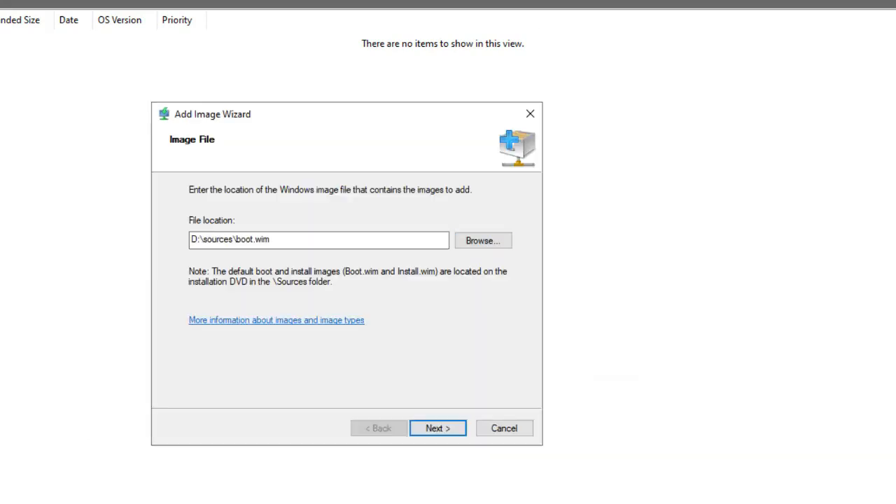
Step: Keep the default Microsoft Windows Setup (amd64) name, finish the wizard, and check Boot Images
key("Return")
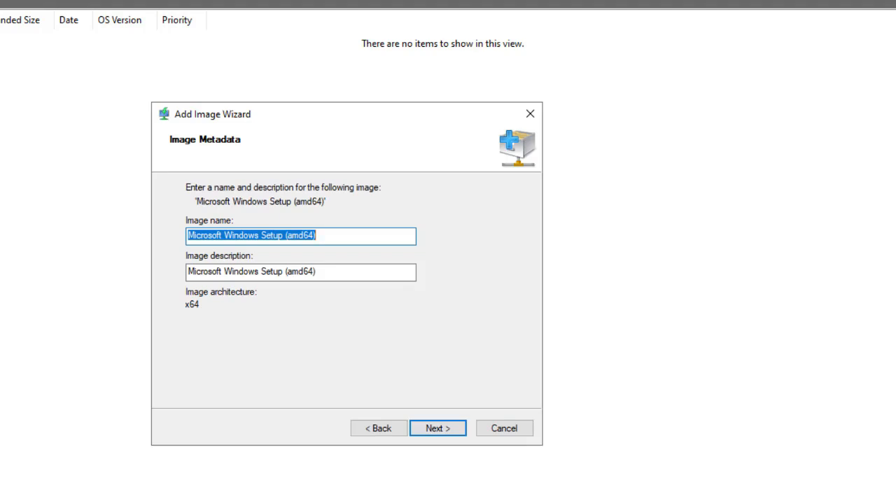
key("End")
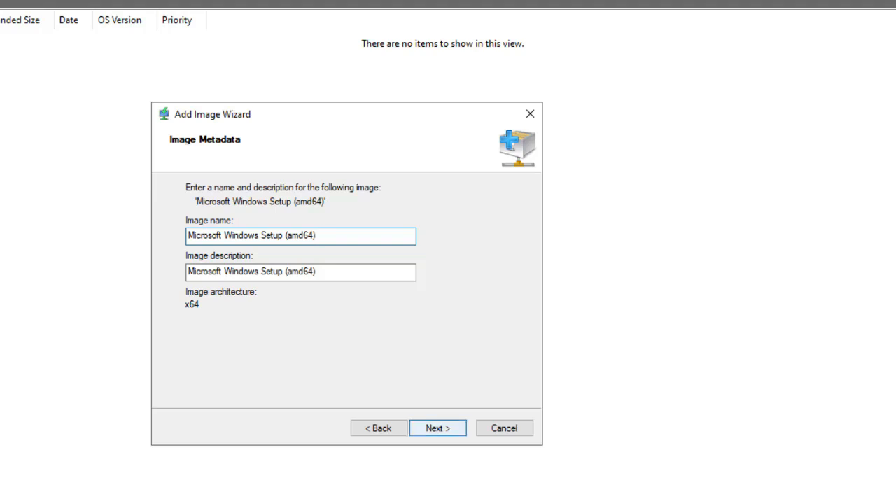
left_click(437, 428)
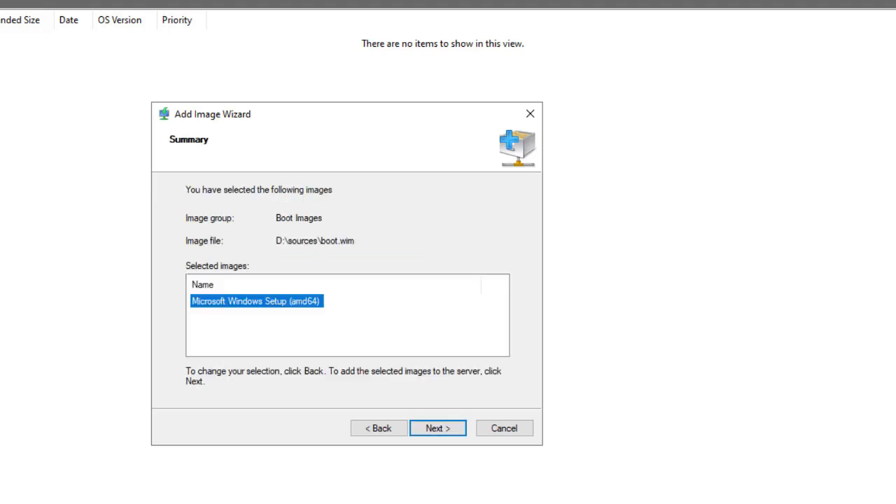
key("Return")
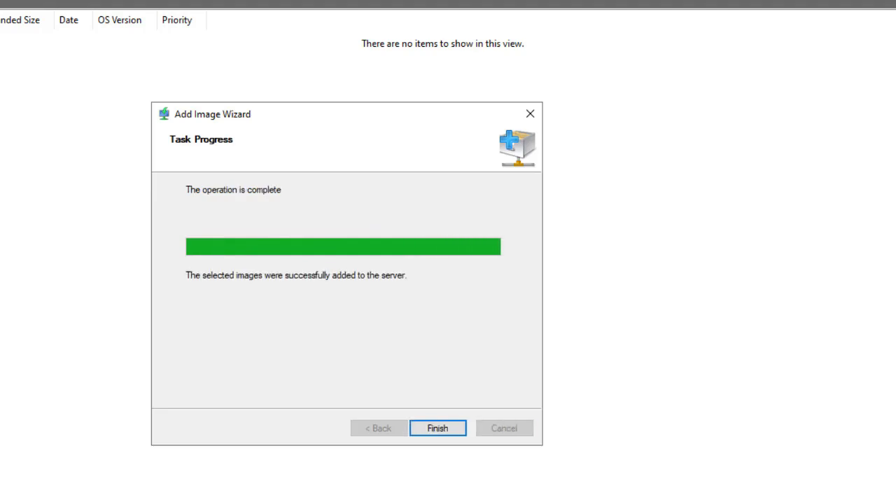
key("Return")
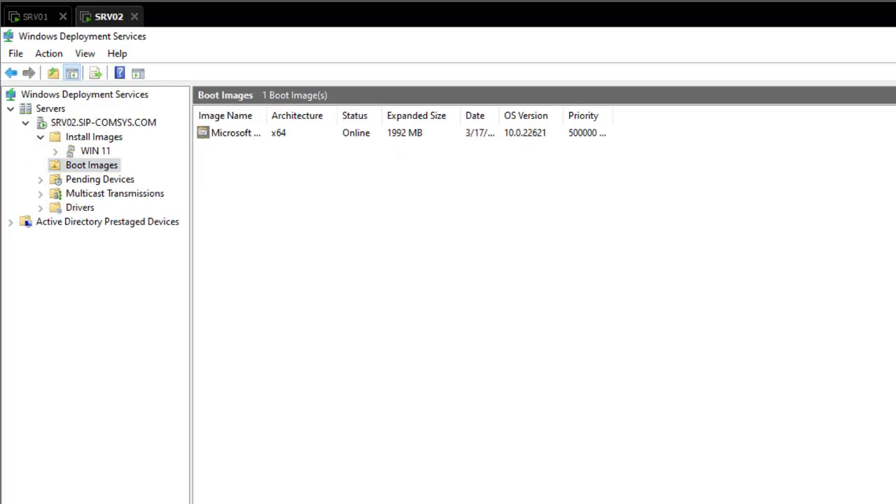
left_click(95, 150)
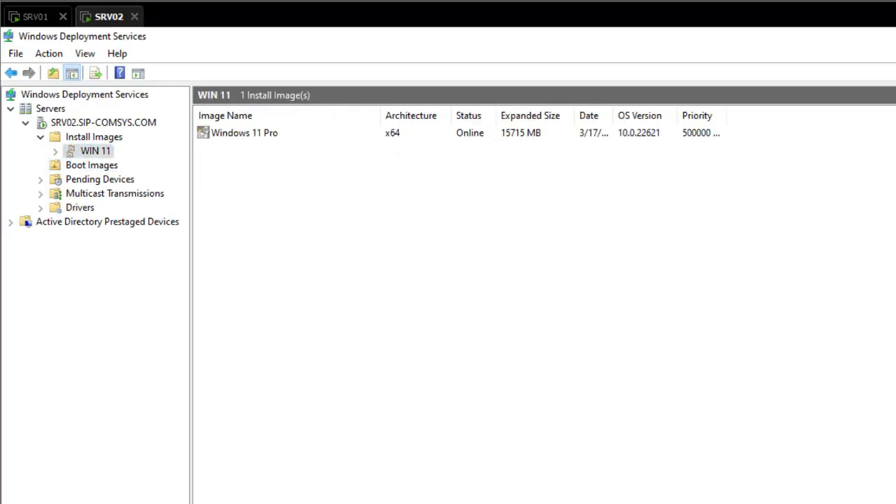
left_click(91, 165)
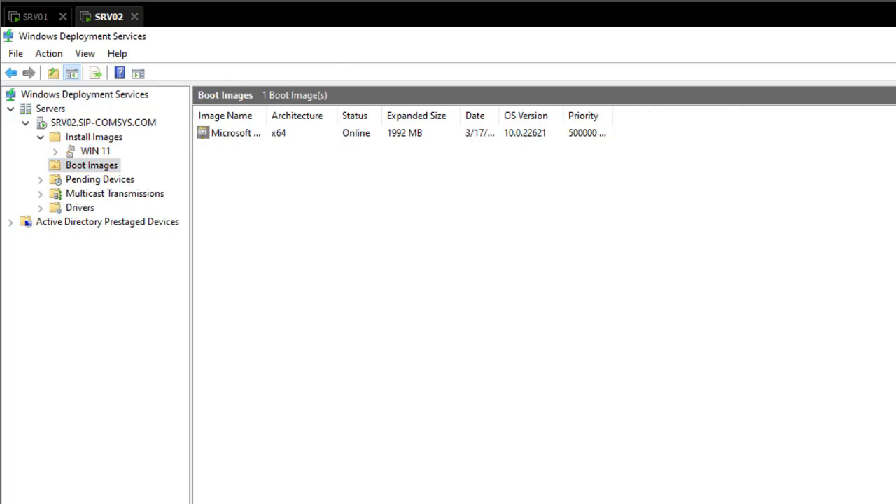
Step: Start a Typical new VM with the OS installed later, Windows 11 x64 guest, named TESTWIN11
left_click(9, 8)
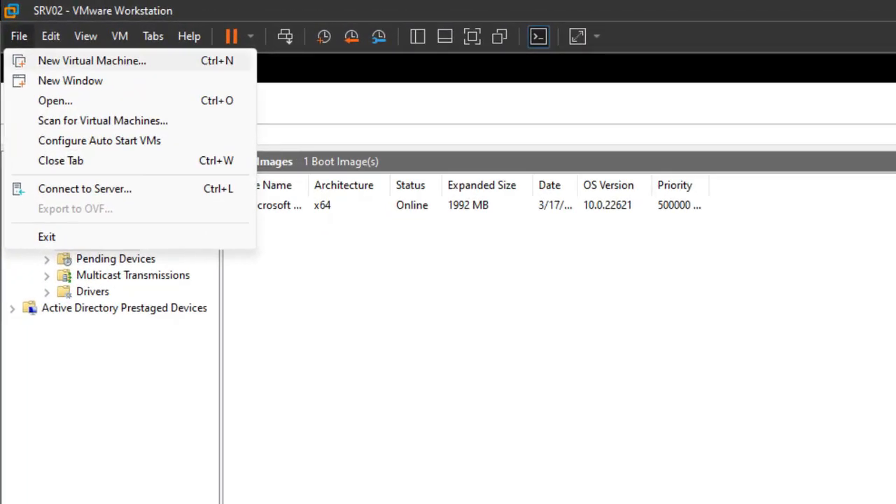
left_click(92, 60)
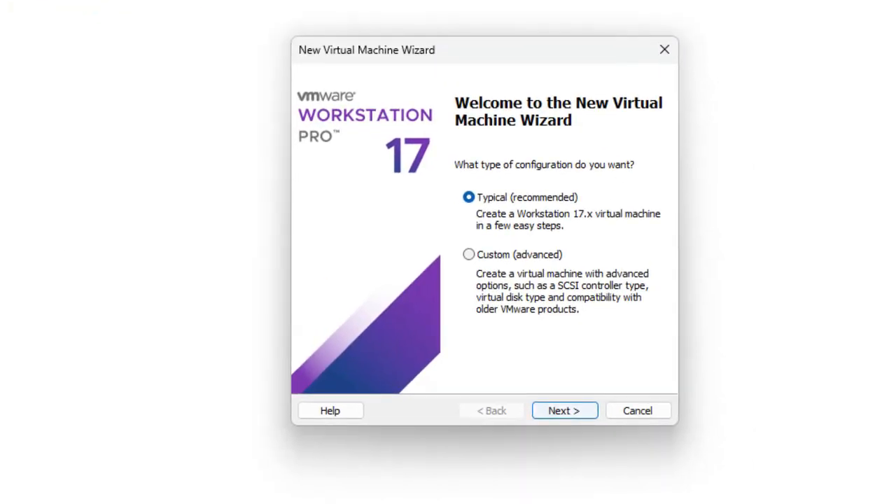
left_click(565, 411)
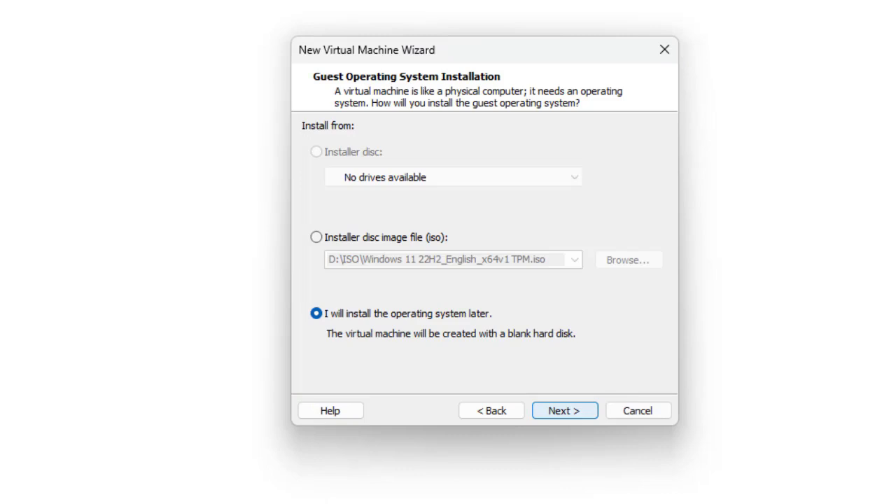
key("Return")
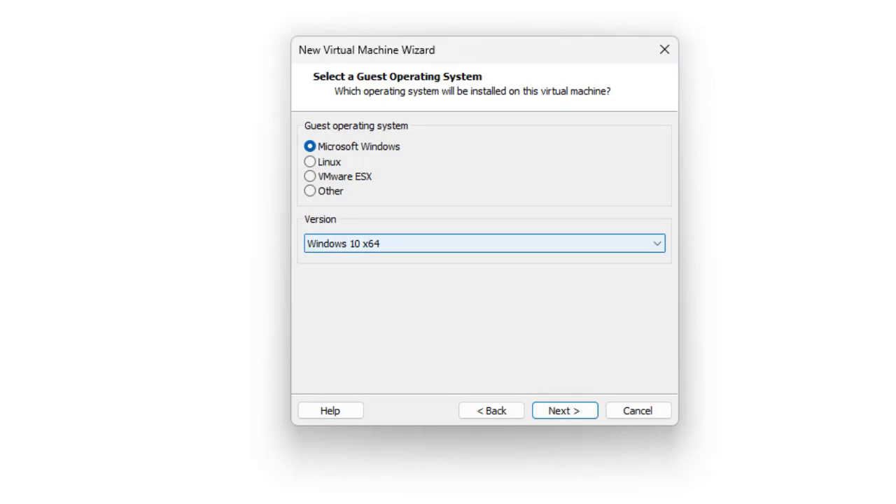
left_click(484, 243)
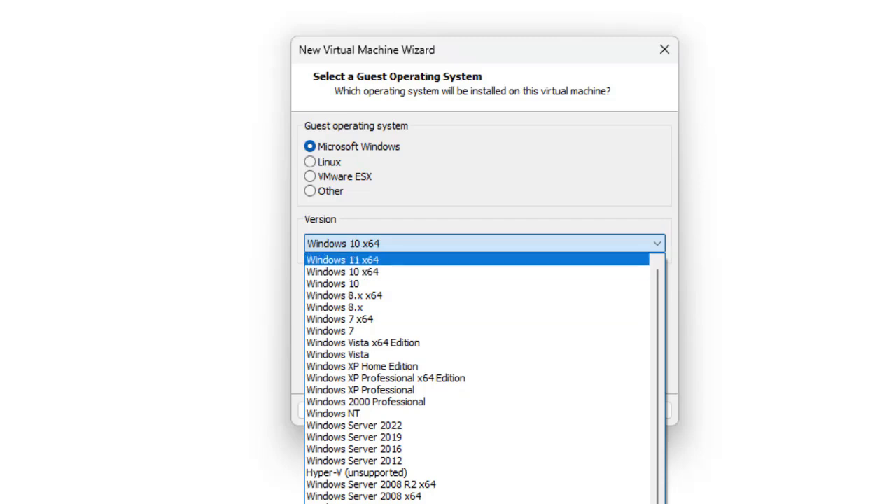
left_click(343, 259)
left_click(565, 410)
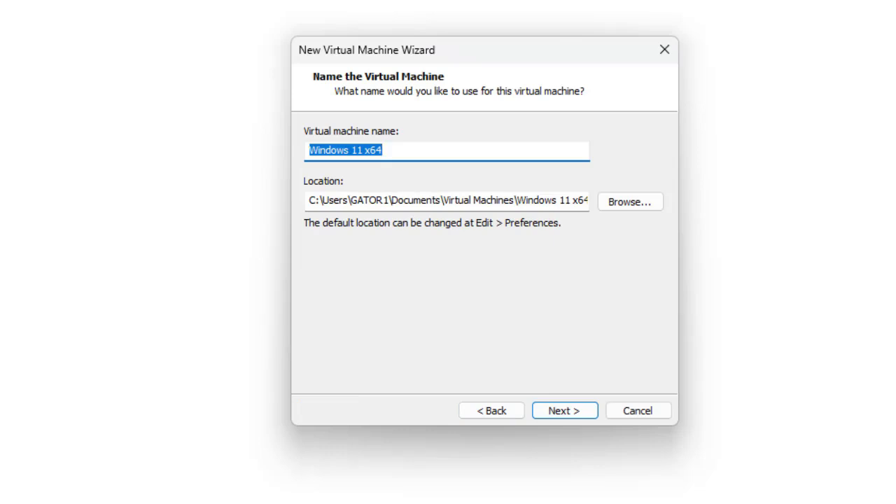
key("BackSpace")
type("TE")
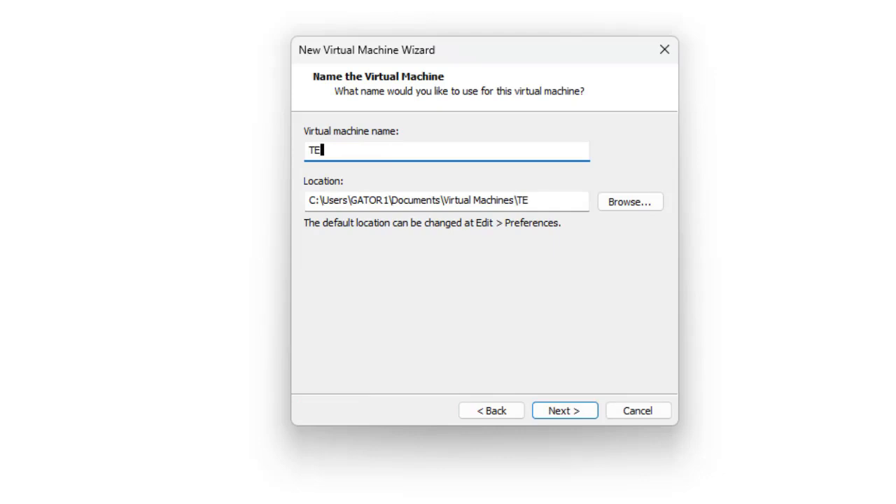
type("STWIN11")
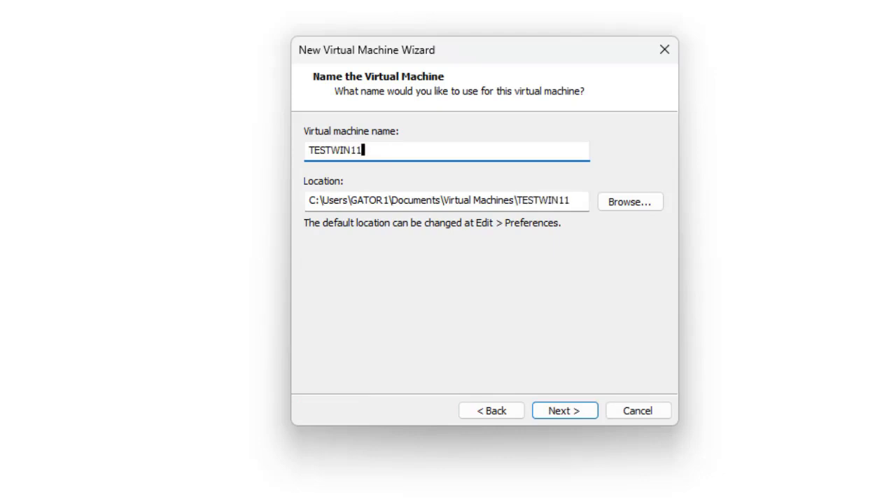
key("Return")
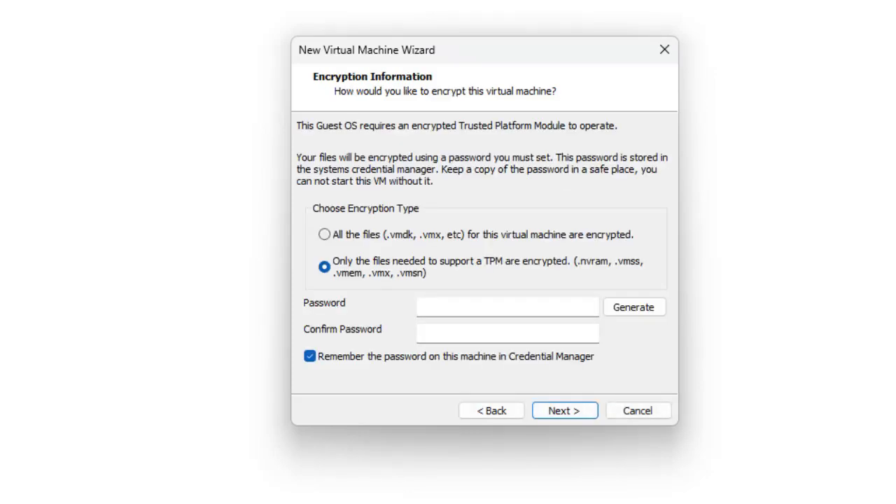
Step: Encrypt all VM files with a generated password, keep the 64 GB disk as a single file, and finish
left_click(324, 235)
left_click(634, 307)
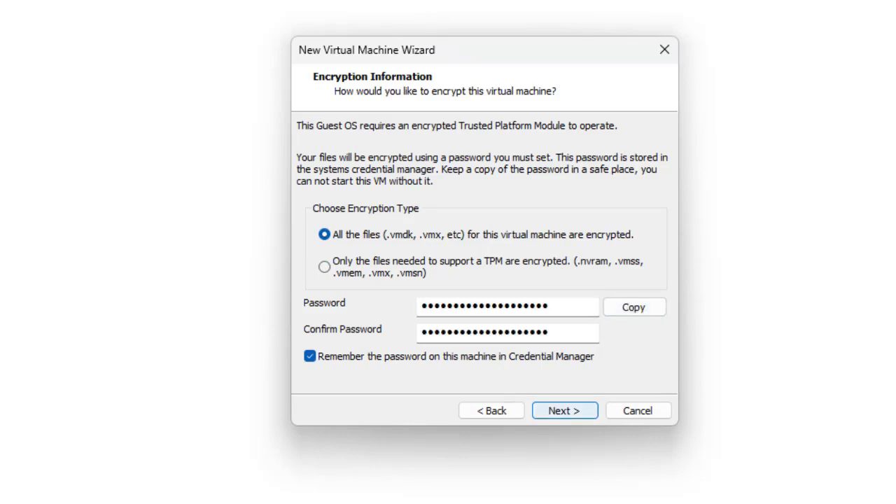
left_click(564, 410)
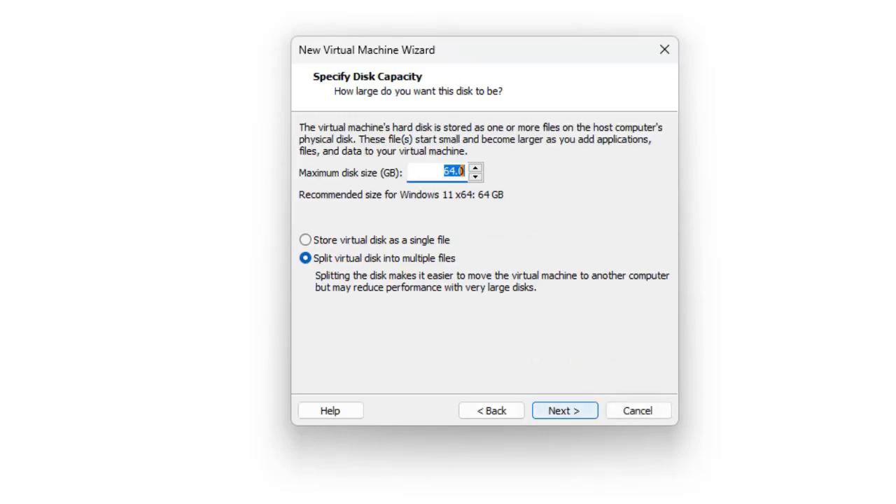
left_click(306, 240)
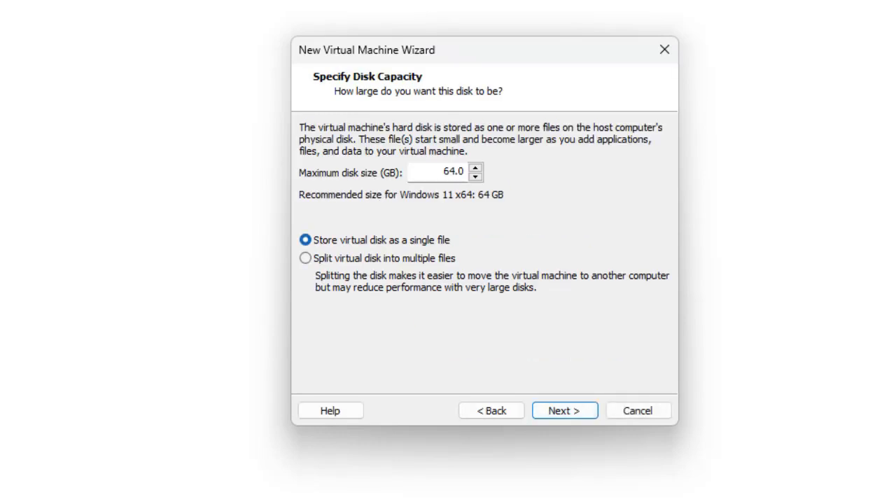
left_click(564, 410)
key("Return")
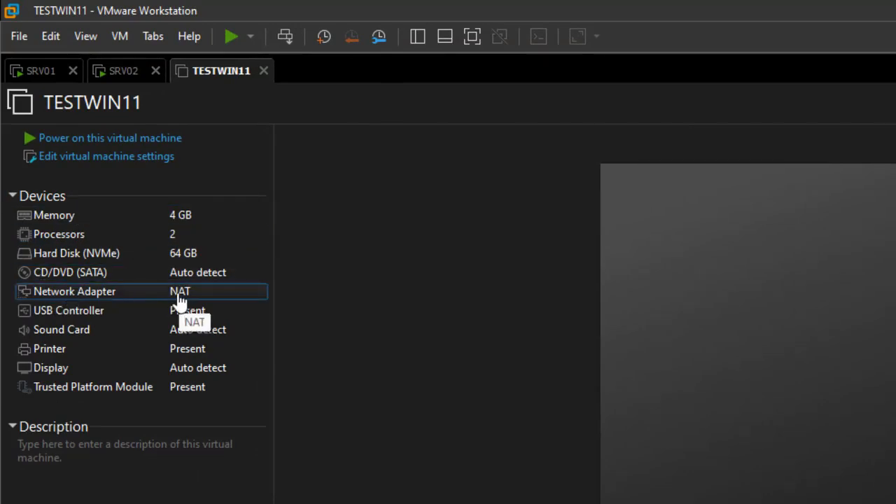
Step: Open SRV02's virtual machine settings and close them without changes
left_click(125, 80)
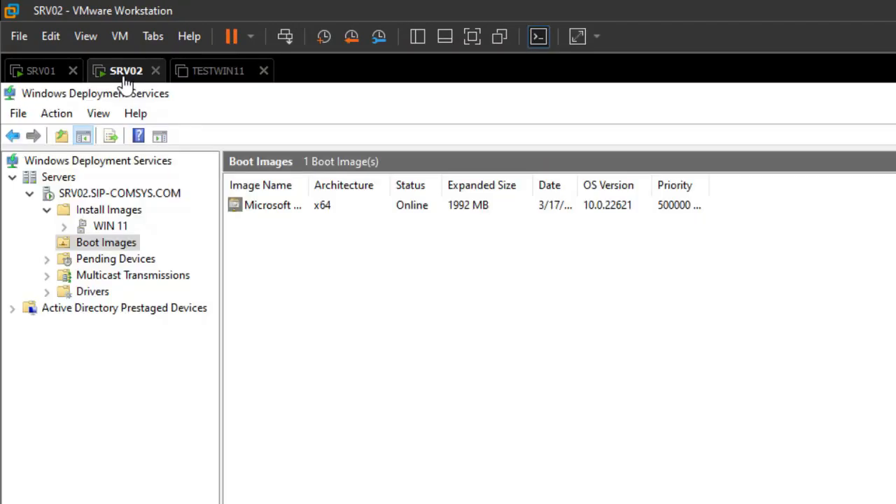
key("alt+m")
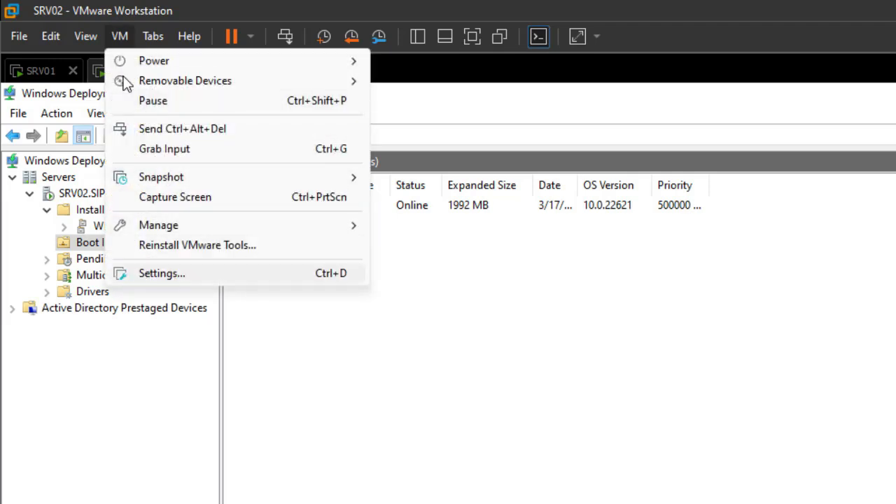
key("Return")
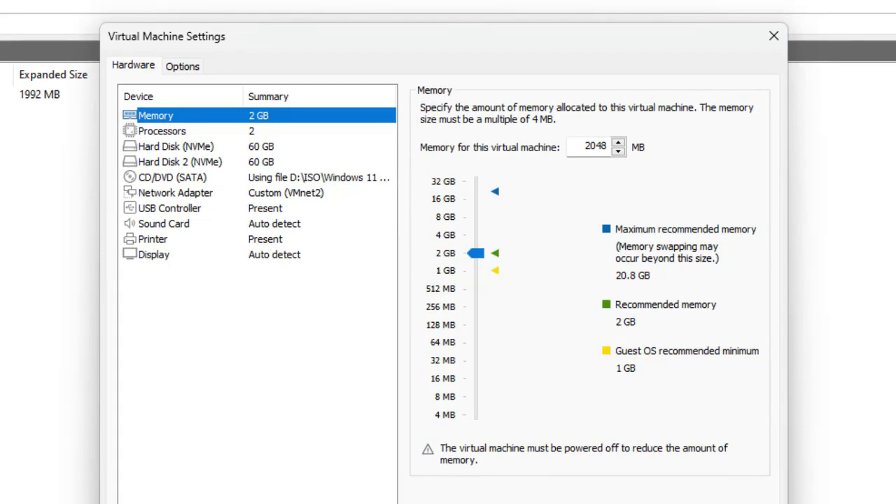
left_click(774, 35)
Step: Set TESTWIN11's network adapter to Custom: VMnet2 (Host-only) and save with OK
left_click(218, 72)
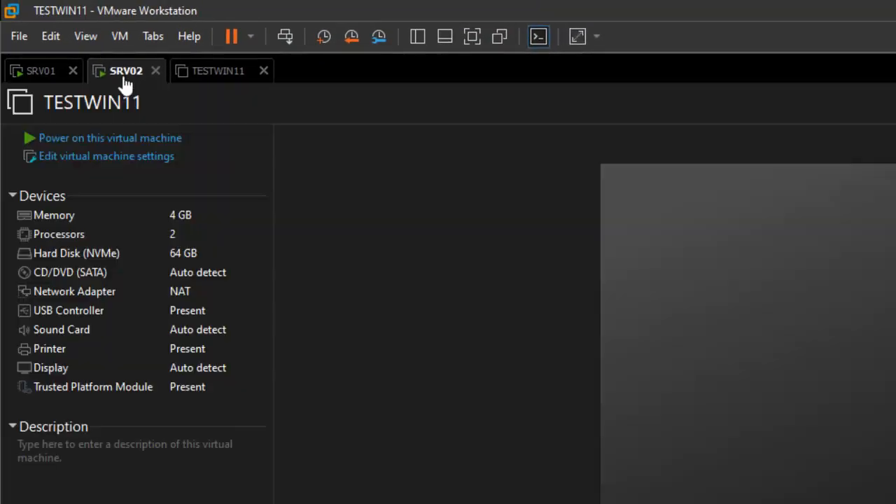
double_click(128, 293)
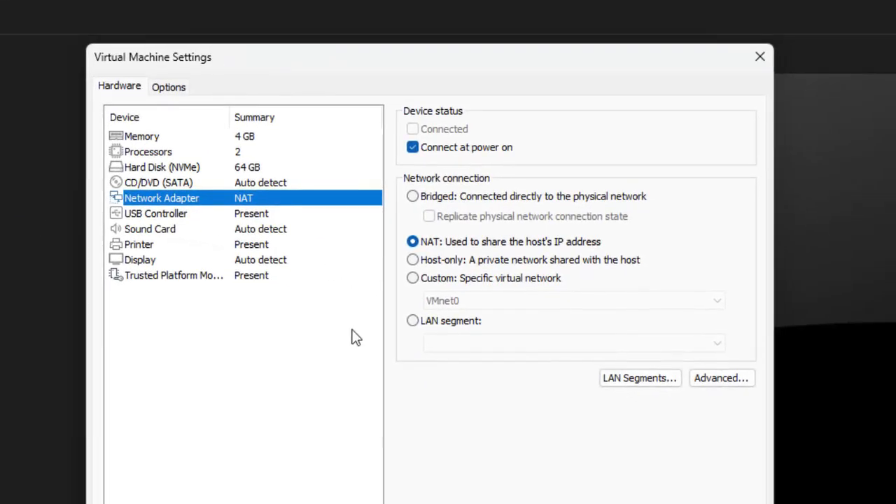
left_click(413, 279)
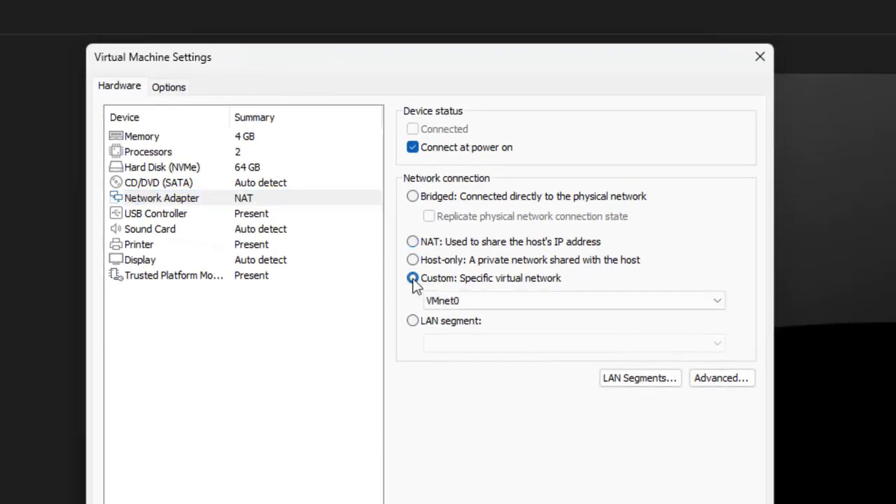
left_click(455, 302)
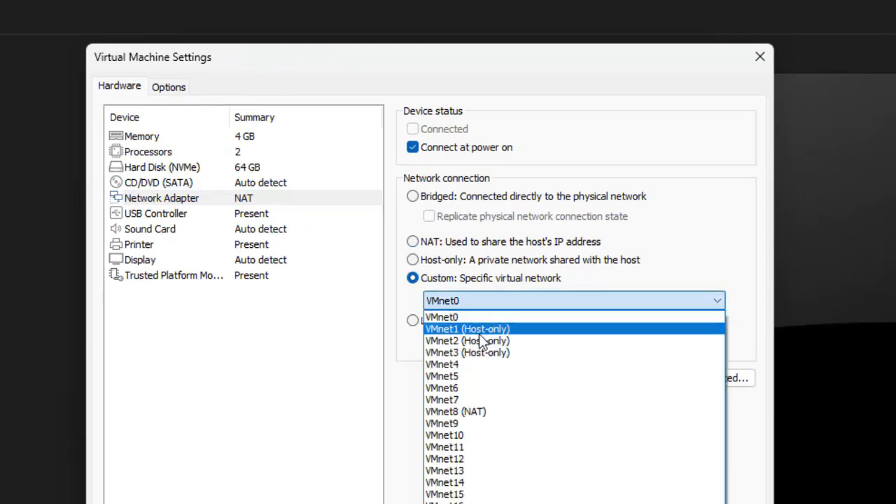
left_click(482, 341)
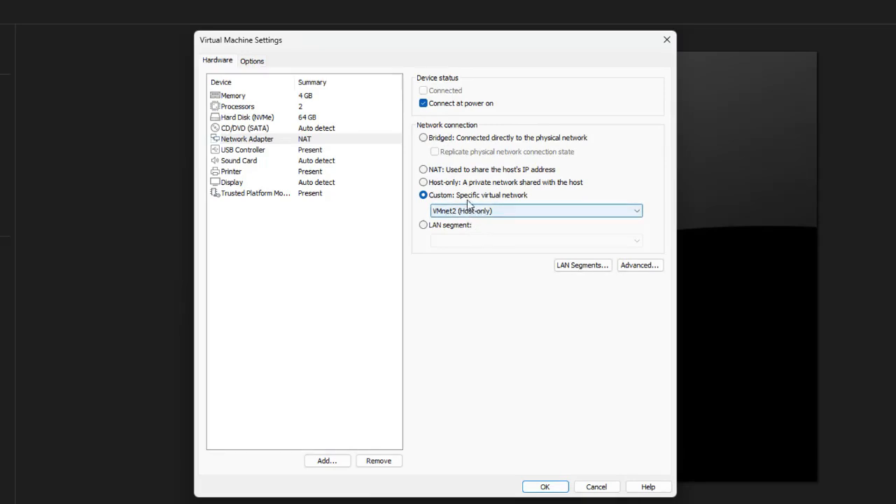
left_click(545, 487)
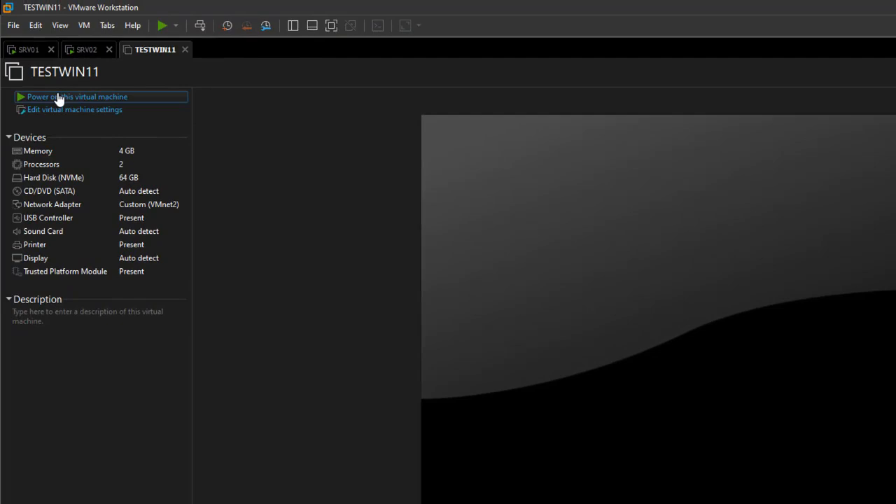
Step: Power on TESTWIN11, keep the sata0:1 device connecting, and start the WDS network boot
left_click(59, 98)
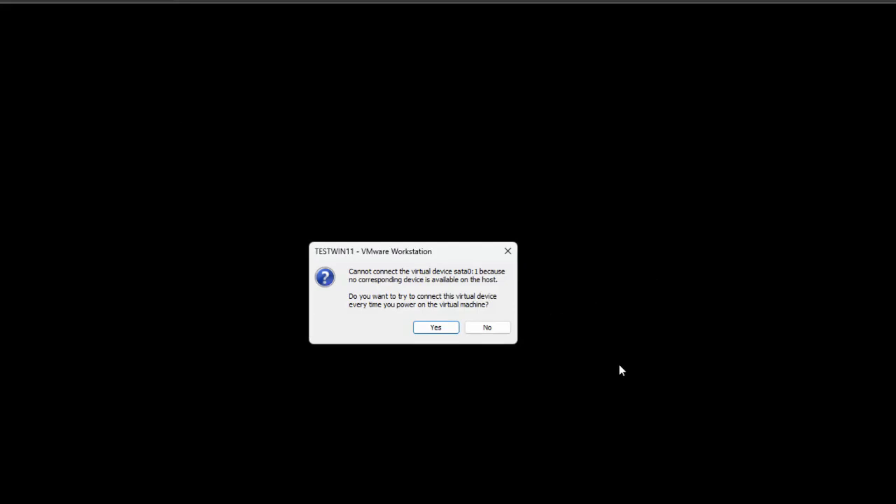
left_click(451, 332)
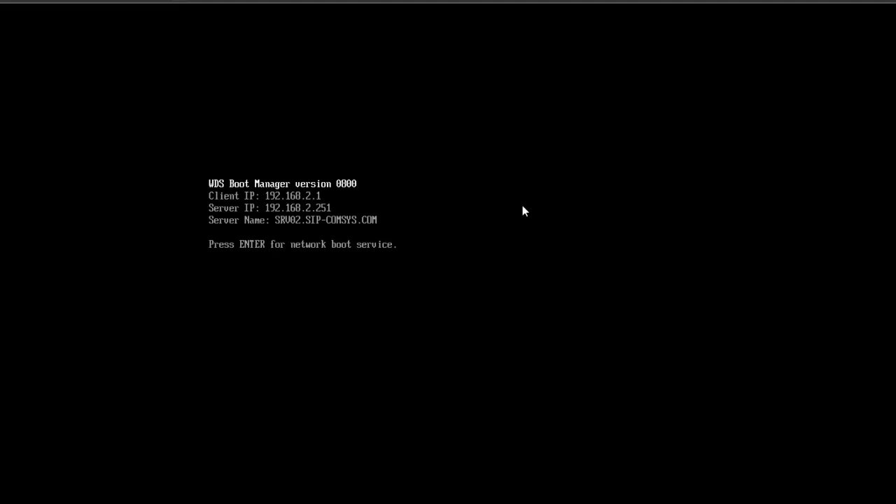
key("Return")
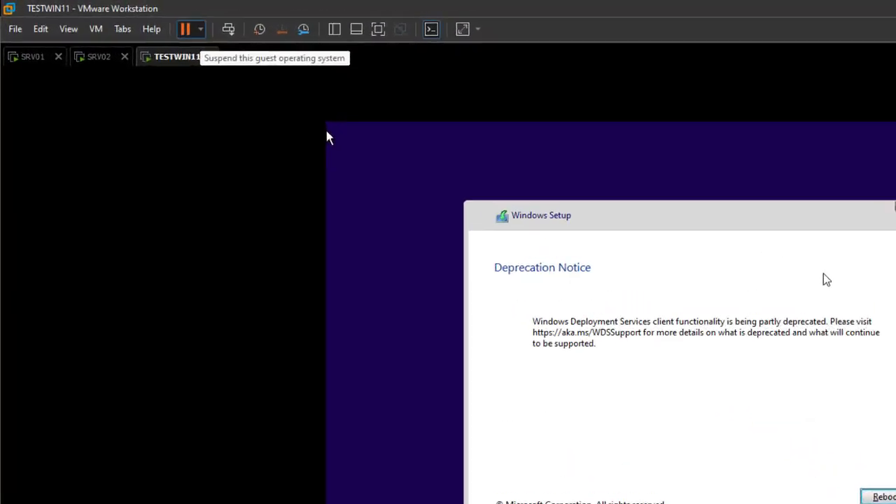
Step: Power off TESTWIN11 with confirmation and return to the SRV02 server console
left_click(200, 29)
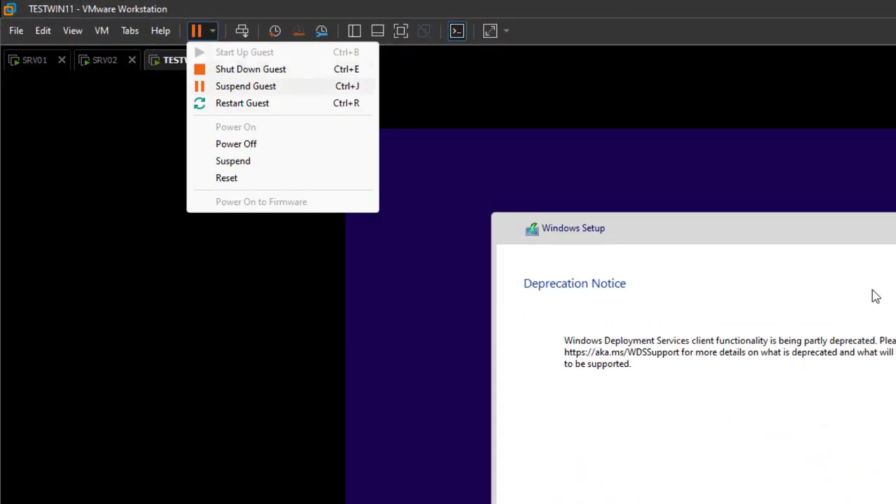
left_click(327, 135)
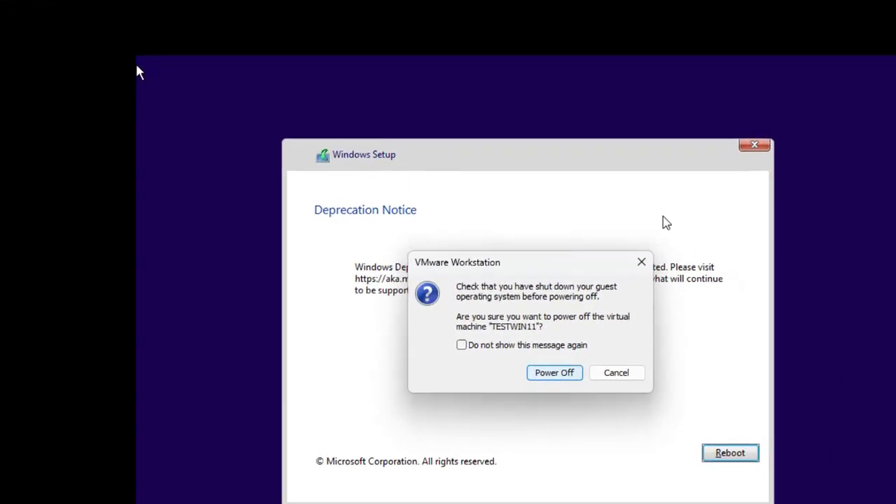
key("Return")
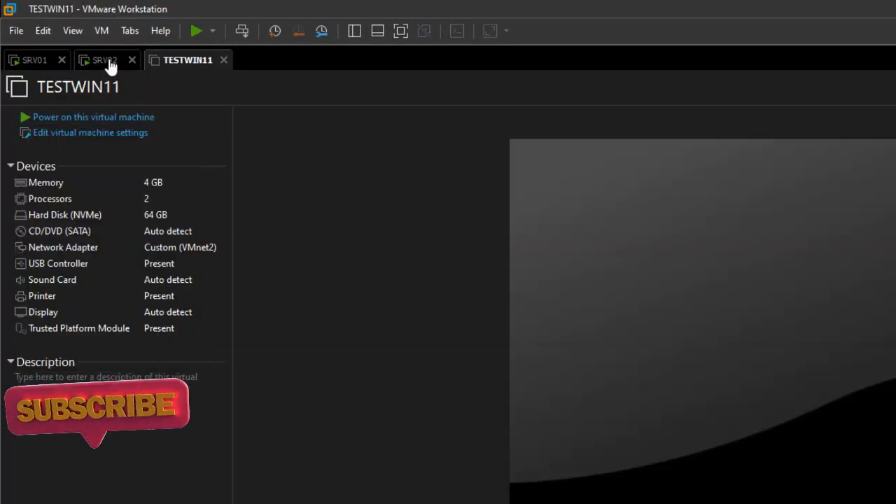
left_click(107, 60)
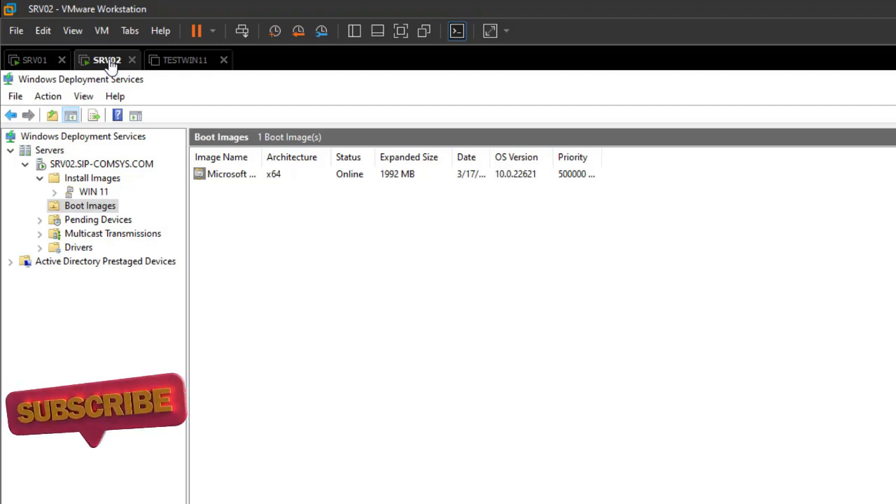
Step: Delete the Microsoft Windows Setup (amd64) image from Boot Images and confirm the deletion
key("Down")
key("ctrl+KP_Add")
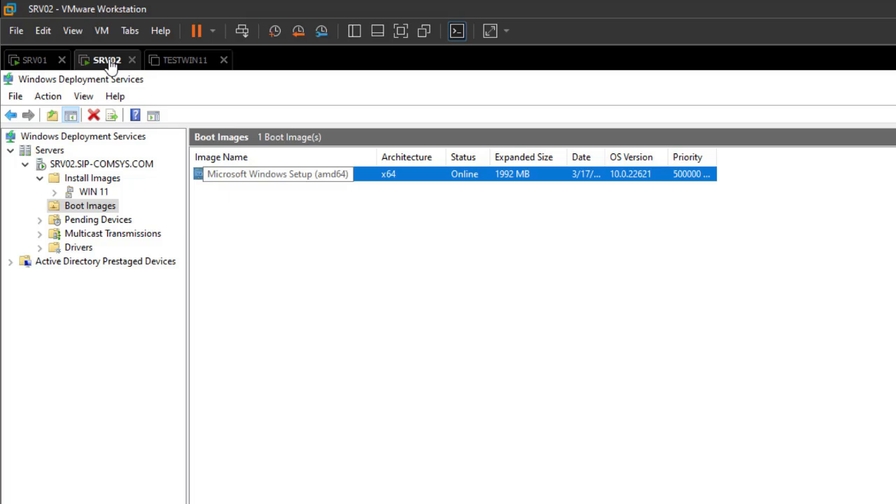
key("shift+F10")
key("Down")
key("Down")
key("Down")
key("Up")
key("Up")
key("Down")
key("Down")
key("Down")
key("Down")
key("Down")
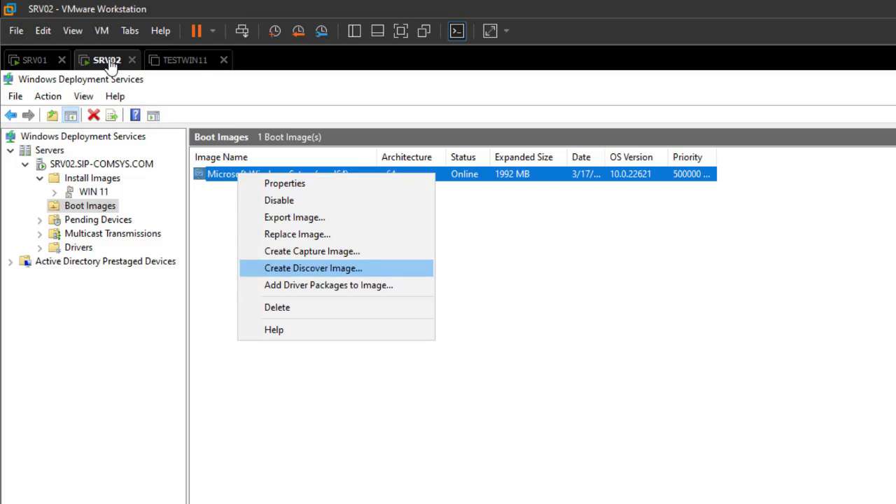
key("Down")
key("Down")
key("Return")
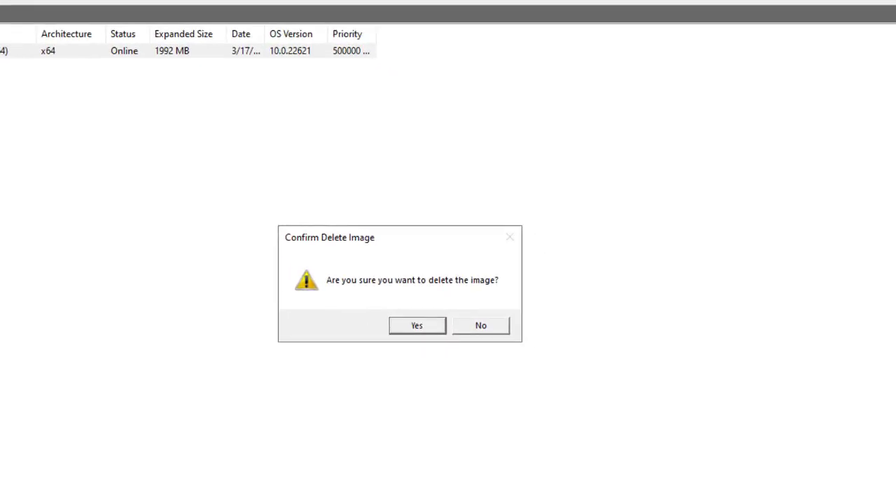
key("Return")
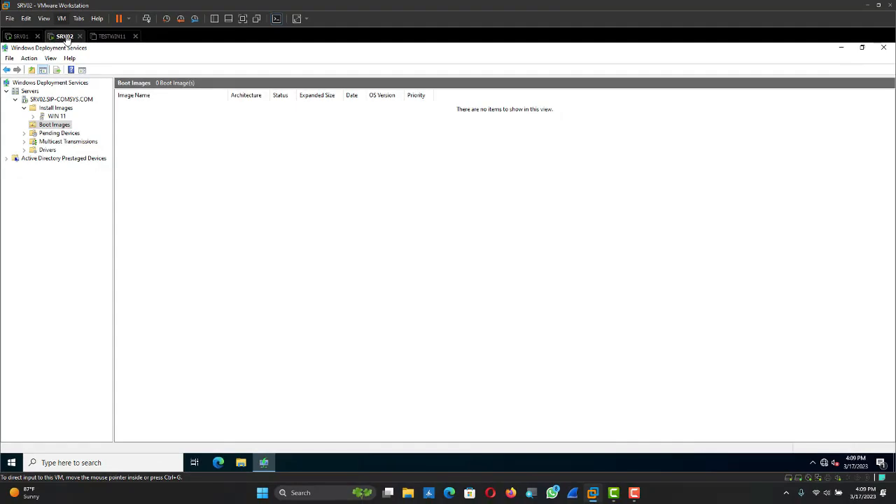
Step: Mount the Windows 10 x64 Version 21H2 ISO in SRV02's CD/DVD (SATA) drive
left_click(61, 18)
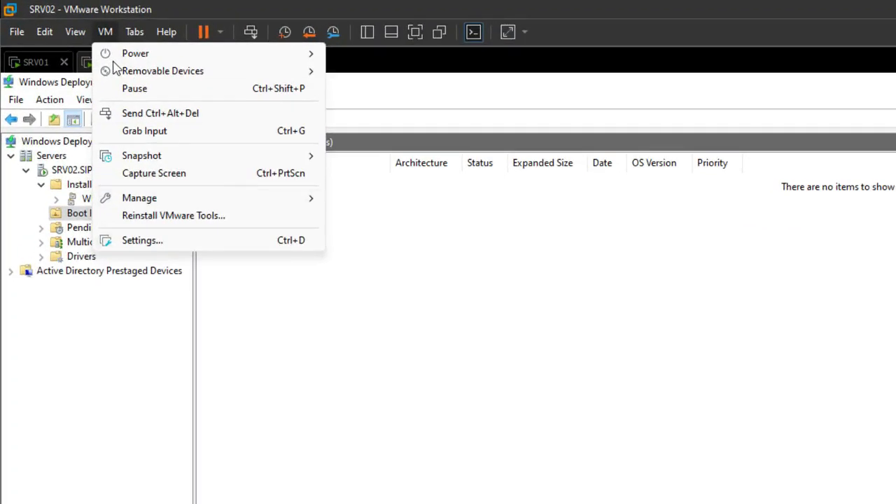
key("Up")
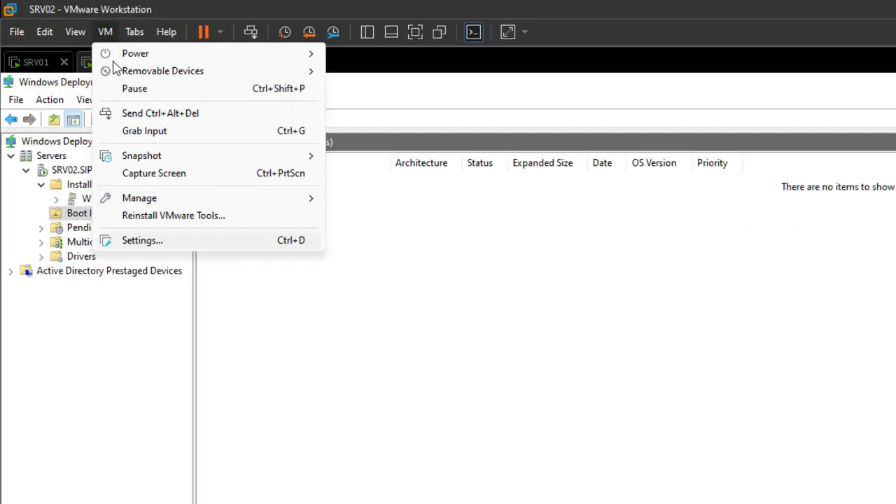
key("Return")
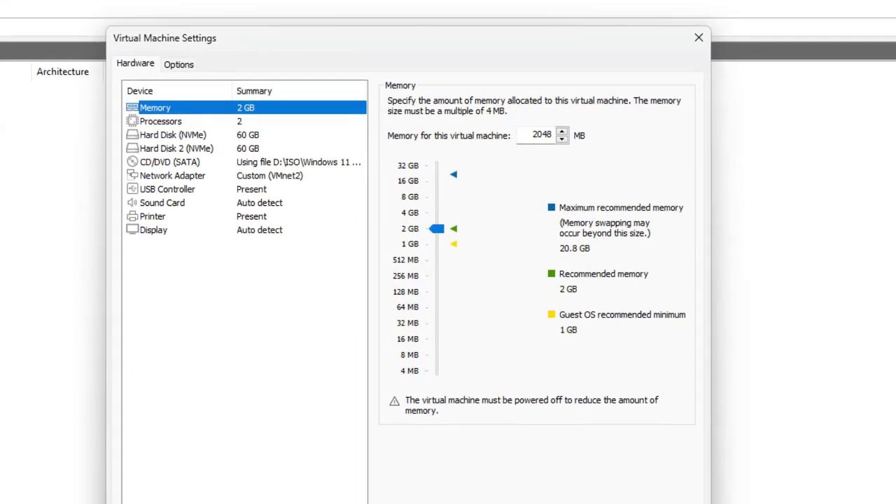
left_click(169, 161)
left_click(656, 217)
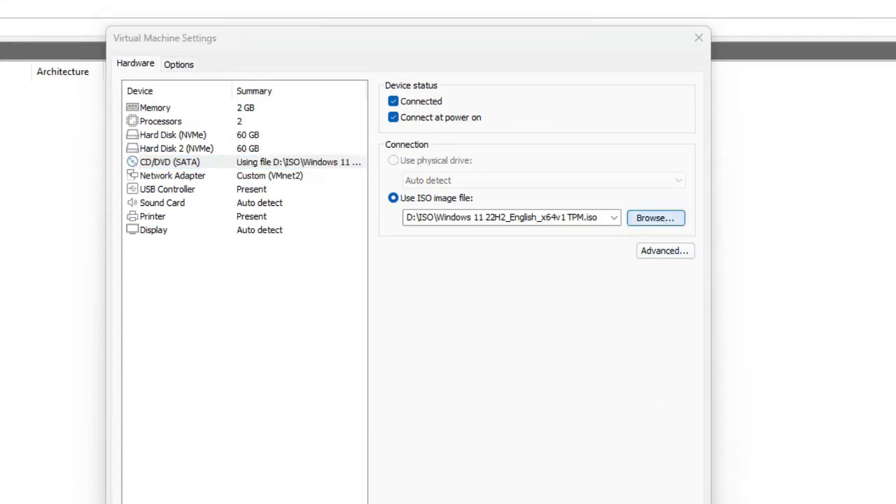
scroll(420, 355, "down", 10)
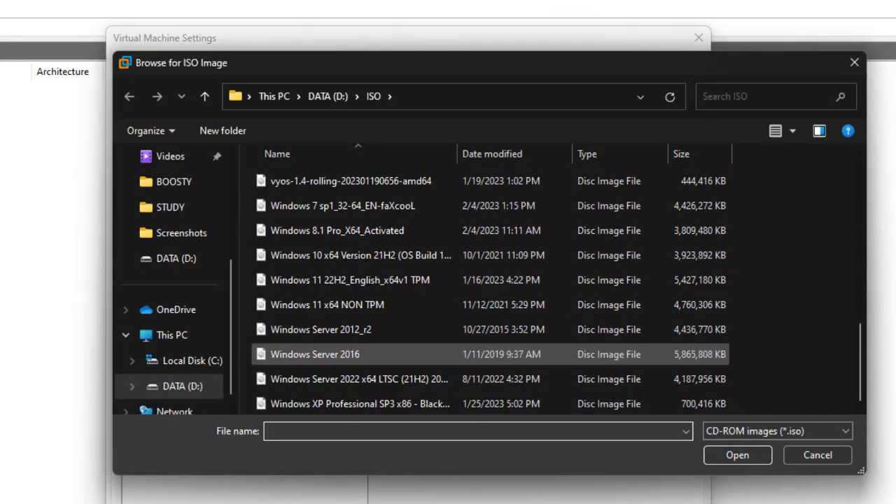
left_click(350, 255)
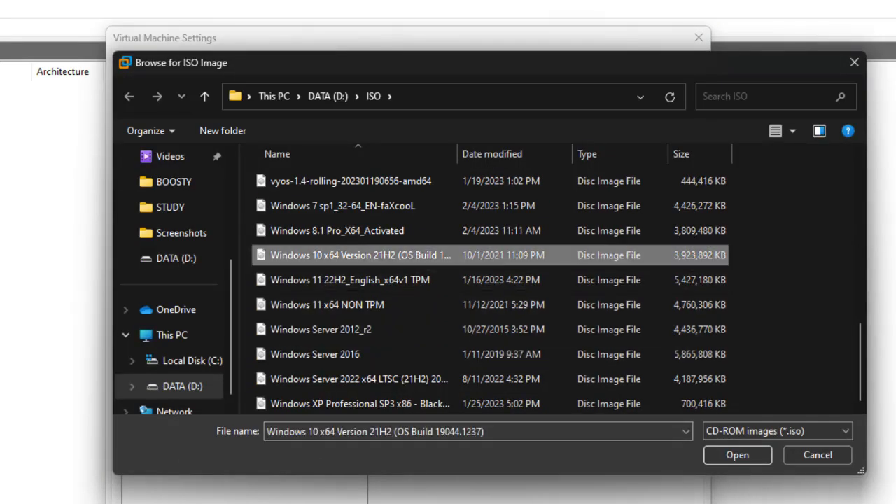
left_click(738, 456)
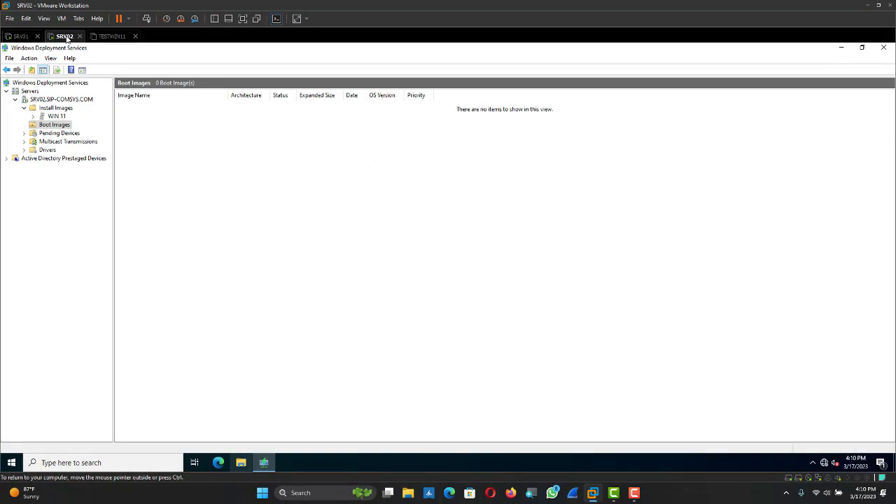
left_click(241, 462)
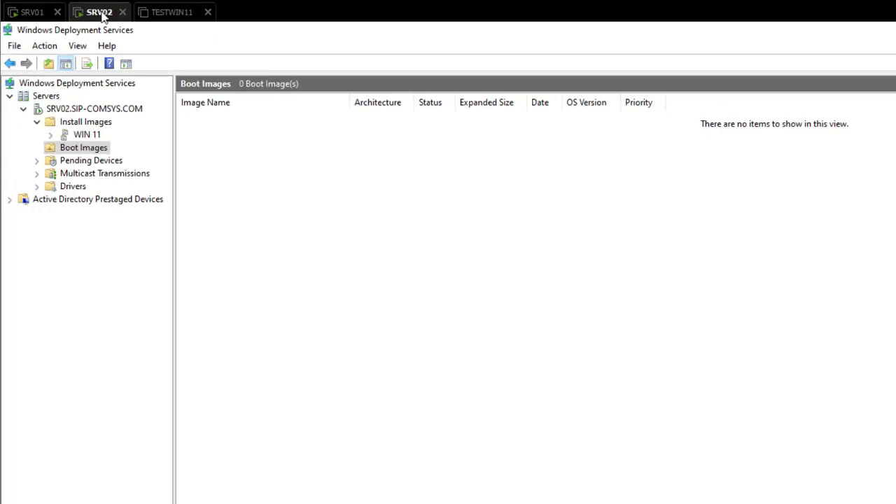
Step: Add D:\sources\boot.wim to Boot Images, keeping the default image name and description
right_click(79, 139)
right_click(63, 148)
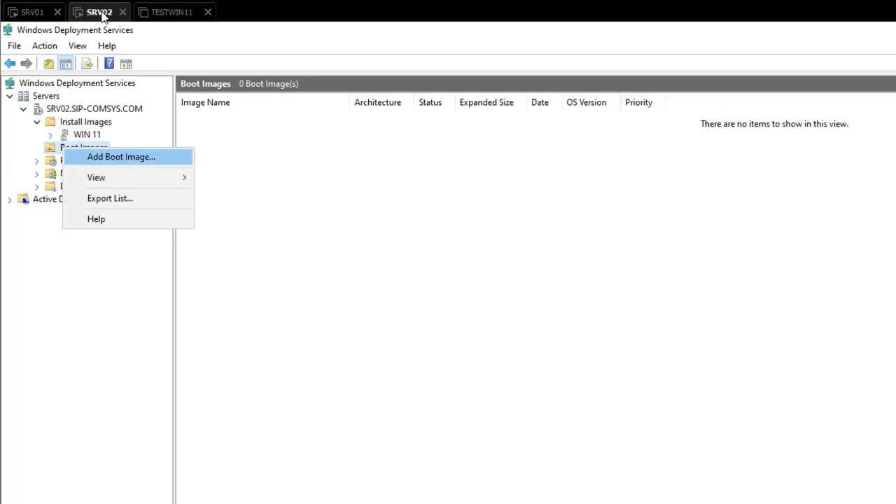
key("Return")
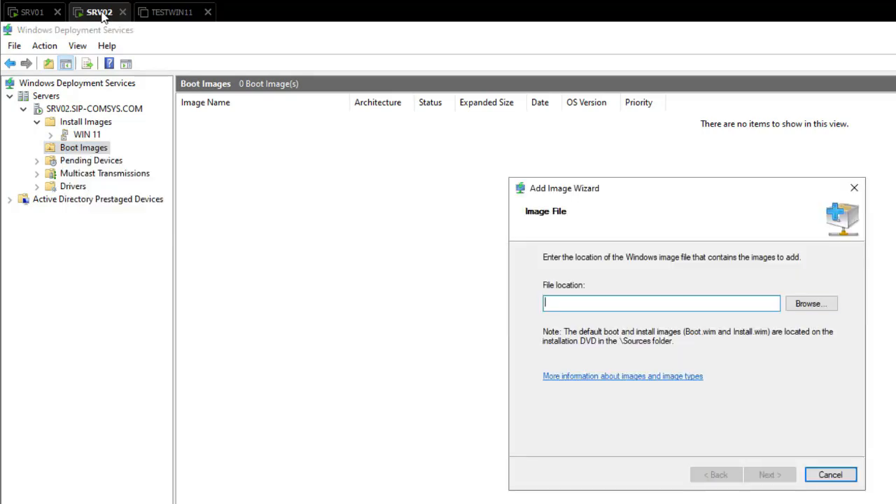
left_click(812, 303)
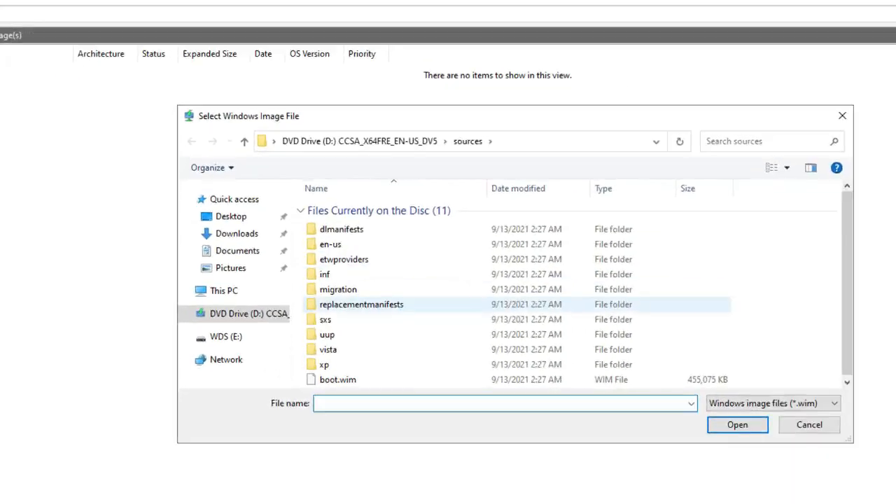
left_click(349, 382)
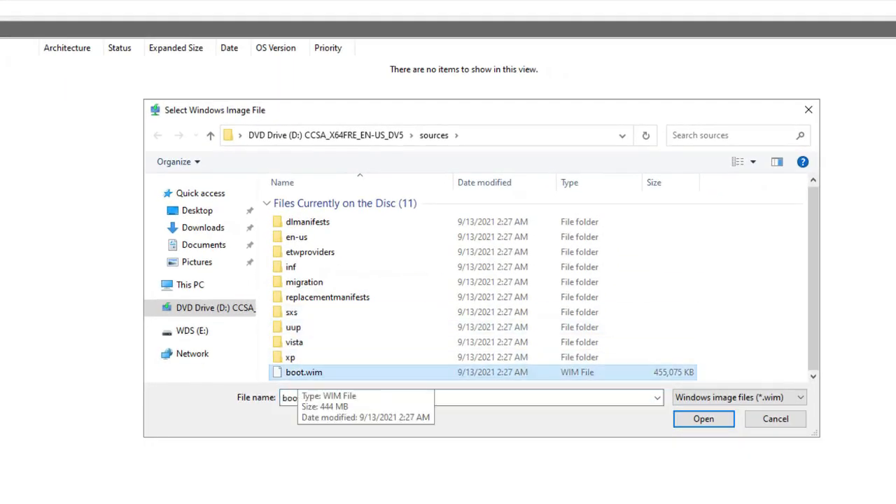
left_click(704, 419)
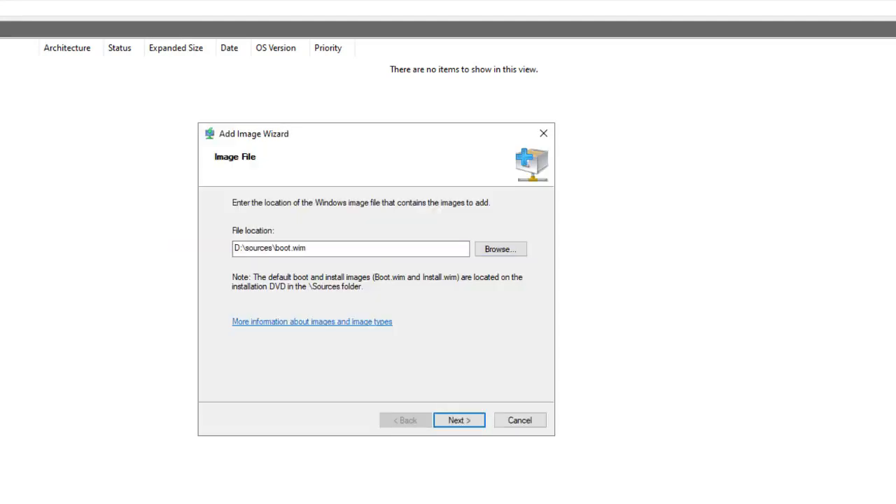
key("Return")
key("Return")
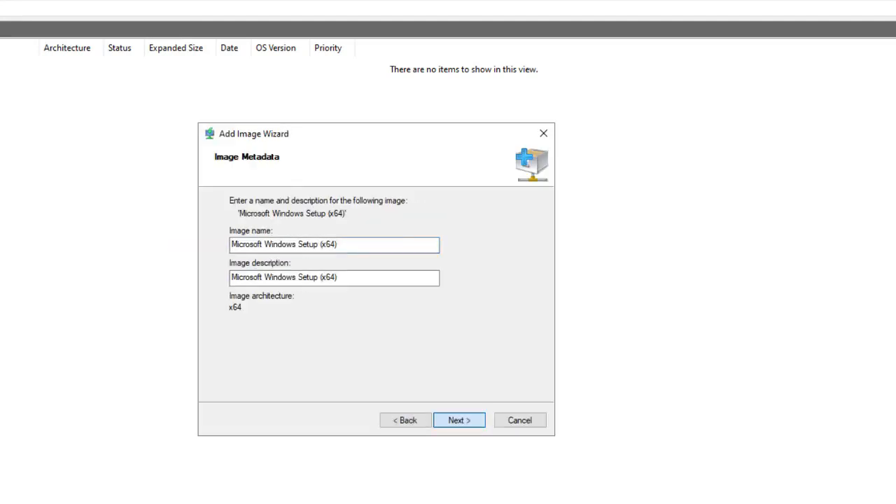
key("Return")
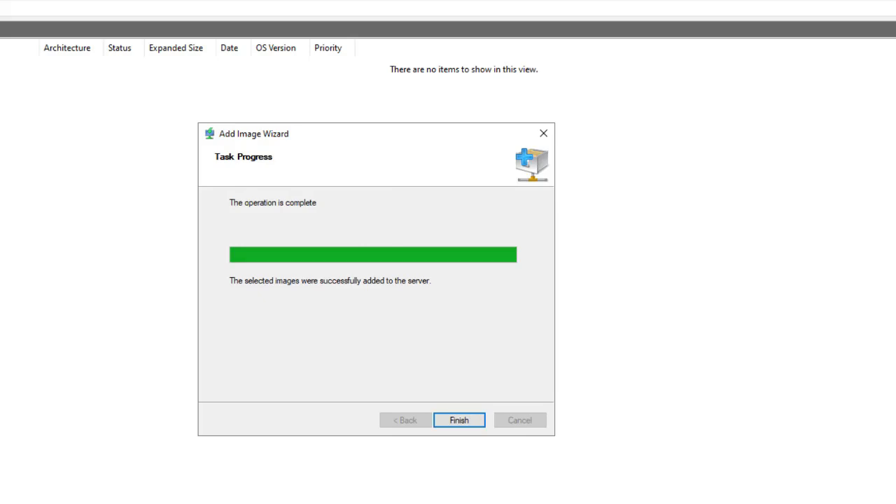
left_click(460, 420)
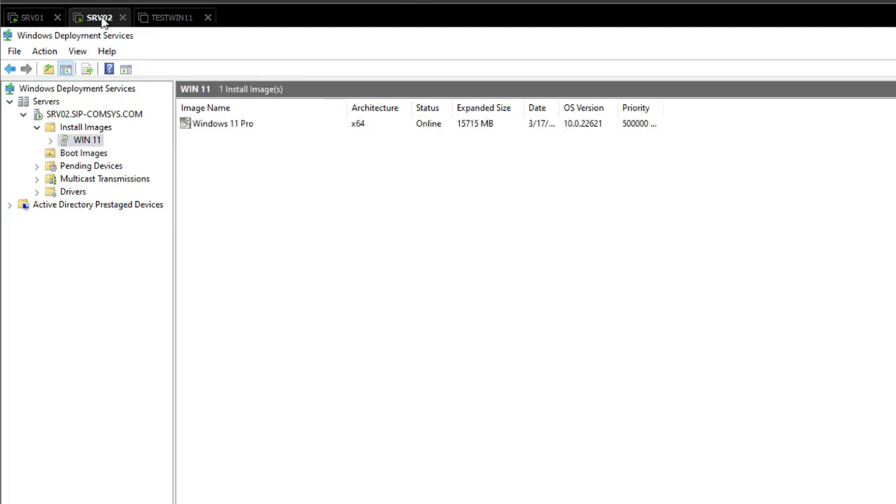
Step: Power on TESTWIN11, dismiss the missing sata0:1 drive warning, and start the network boot
left_click(185, 20)
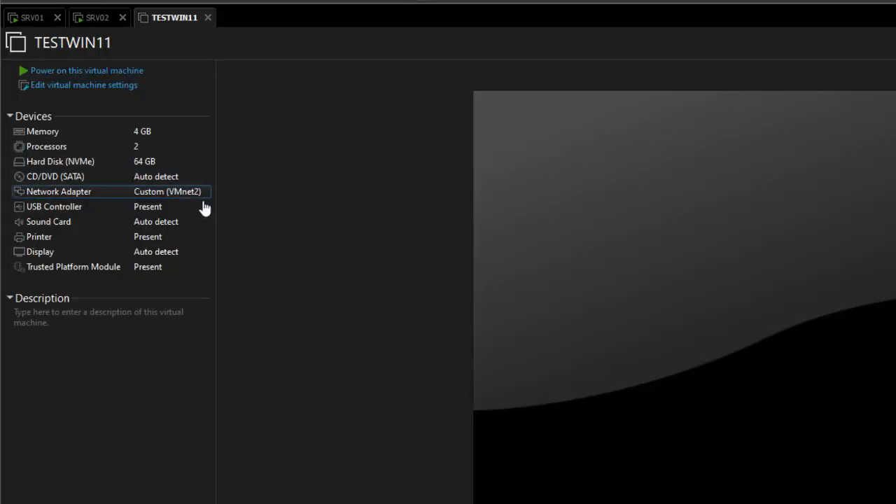
left_click(74, 70)
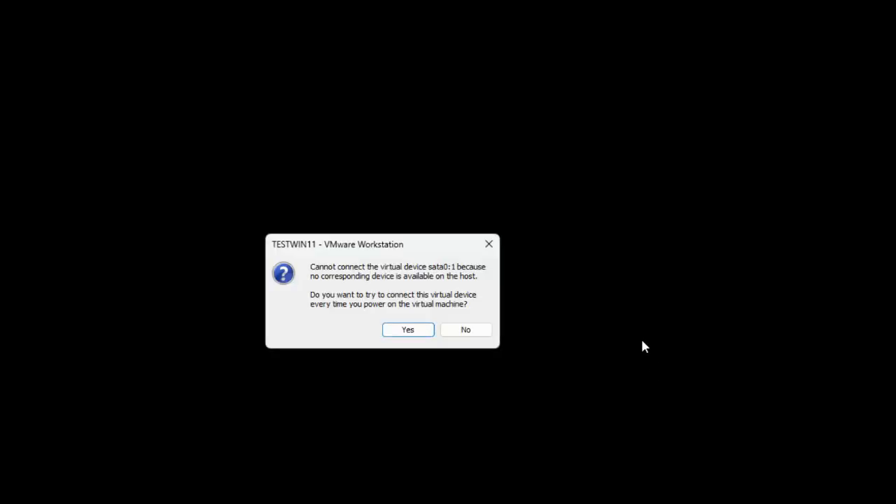
left_click(419, 338)
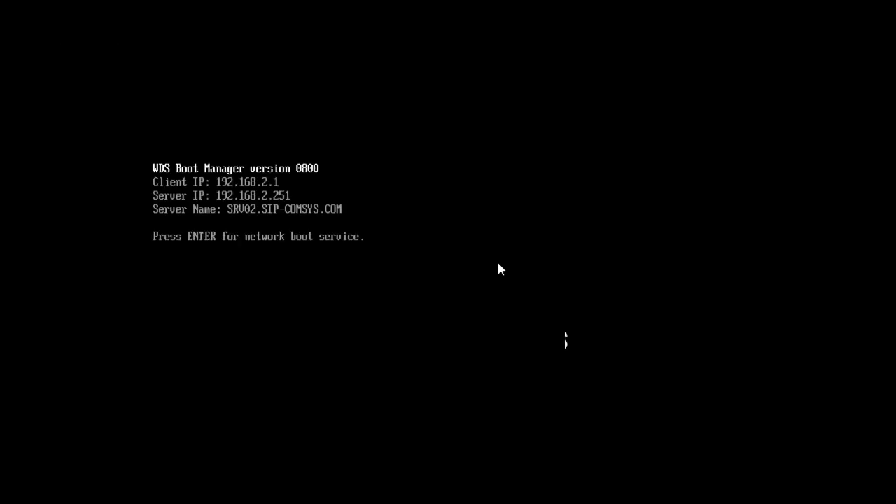
key("Return")
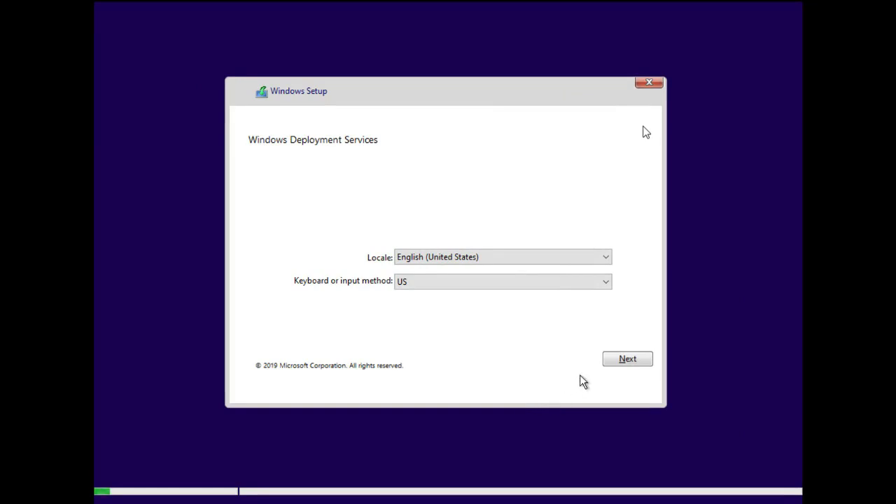
Step: Accept the English (United States) locale and sign in to SRV02 with the domain admin user name and password
left_click(627, 362)
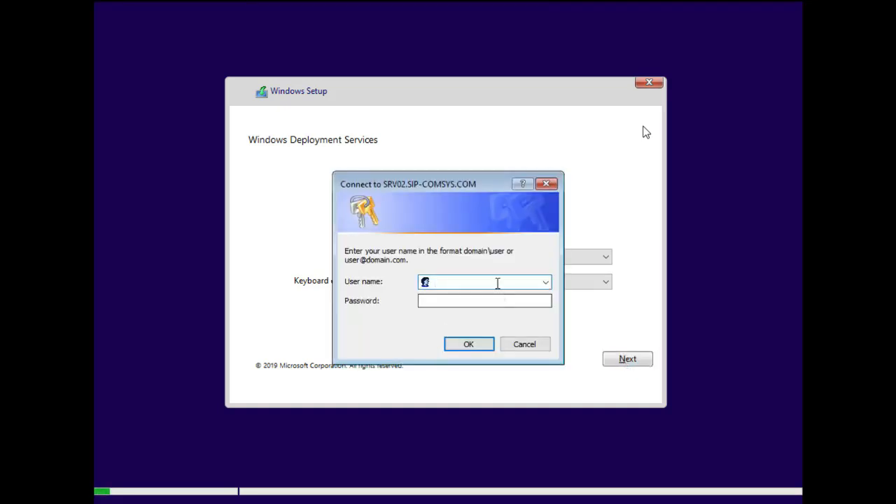
type("sip")
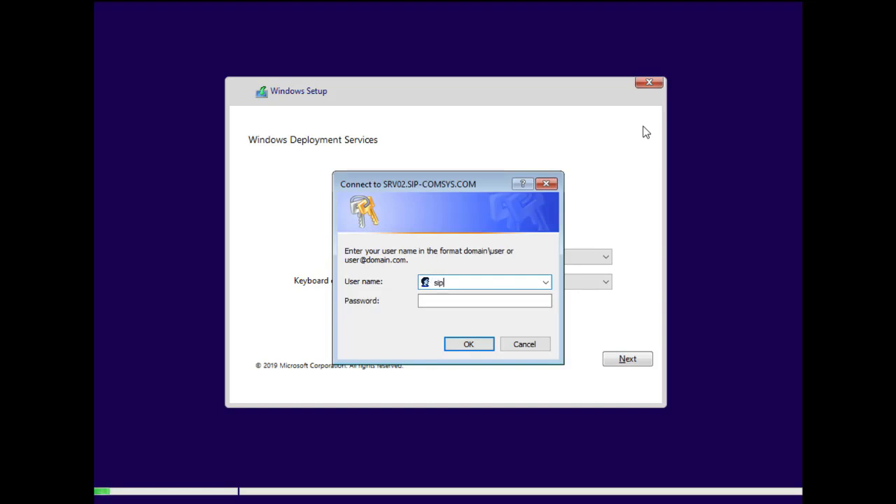
type("-adminsrv1")
key("Tab")
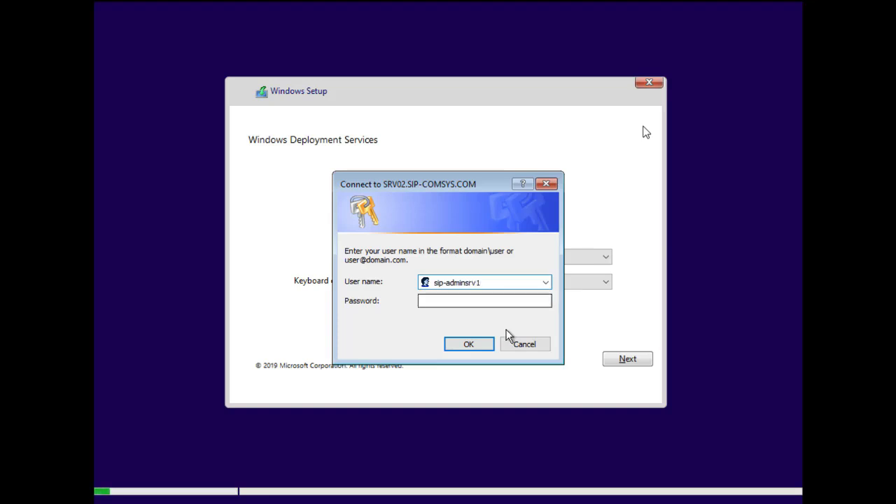
key("BackSpace")
key("BackSpace")
key("BackSpace")
key("BackSpace")
key("BackSpace")
key("BackSpace")
key("BackSpace")
key("BackSpace")
key("BackSpace")
type("comsys\\adminsrv1")
left_click(502, 303)
type("•••••")
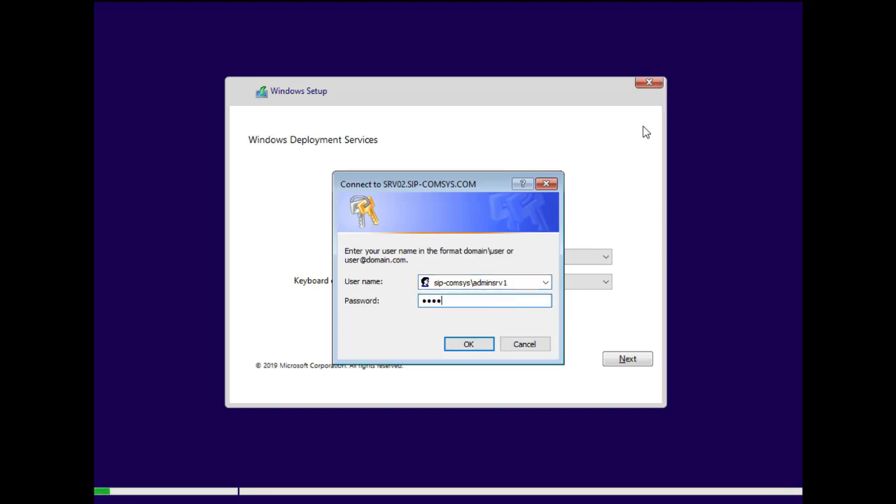
type("•••••")
left_click(470, 344)
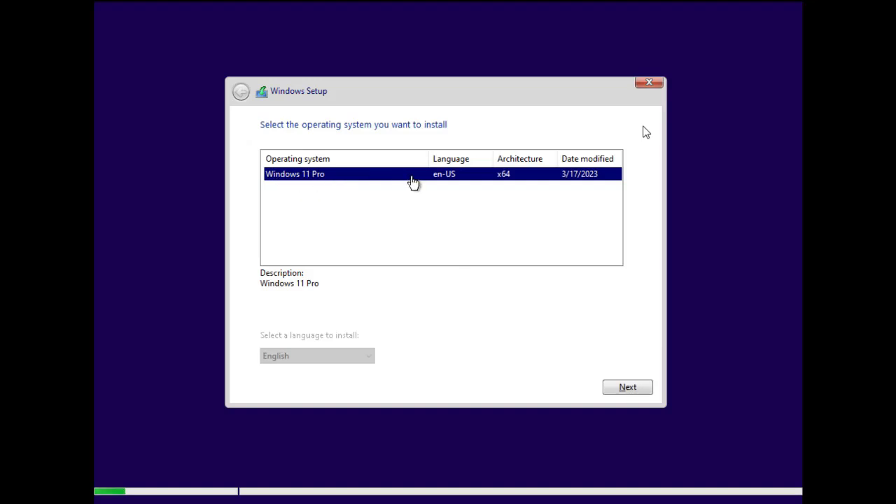
Step: Install Windows 11 Pro onto Drive 0's 64 GB unallocated space
left_click(619, 388)
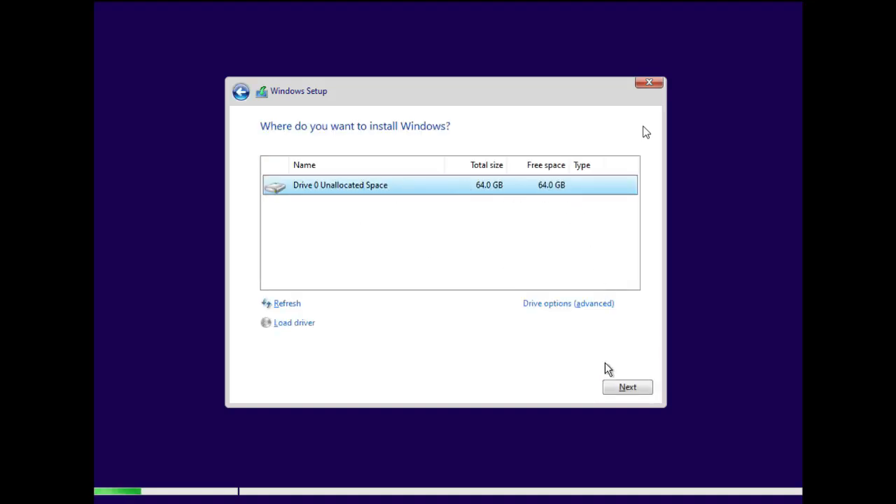
left_click(625, 389)
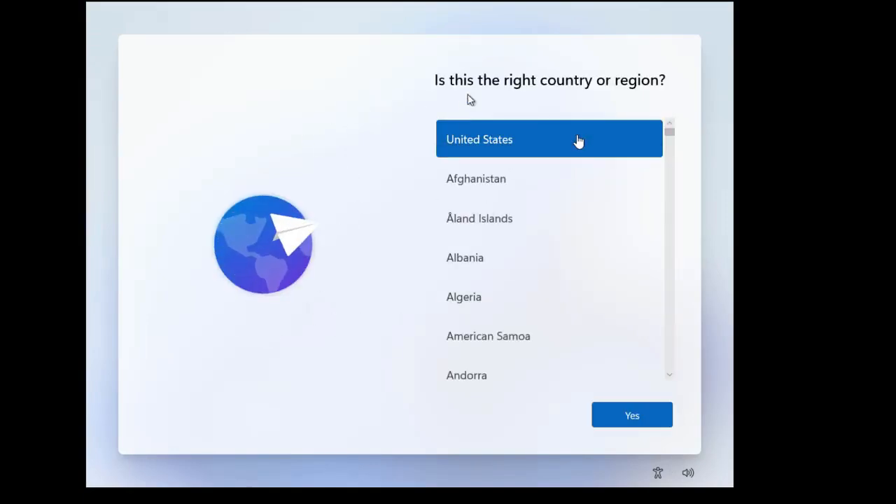
Step: Keep United States as the region and US as the only keyboard layout, skipping a second layout
left_click(644, 420)
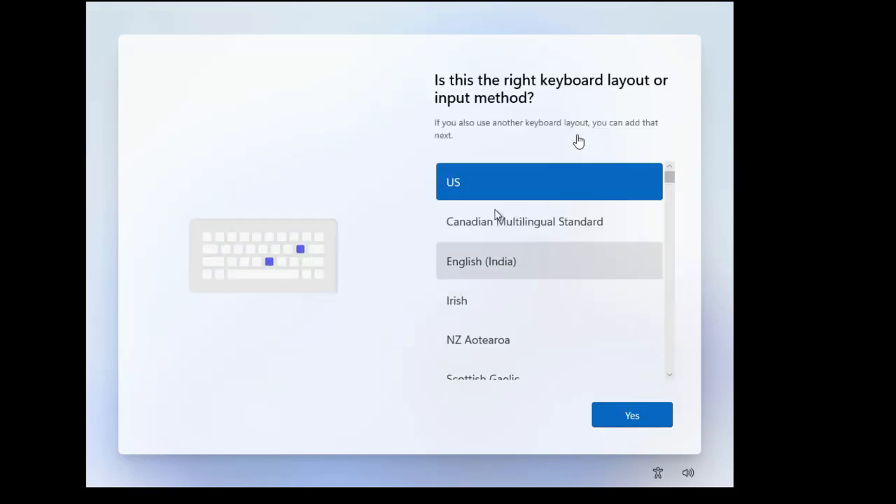
left_click(633, 417)
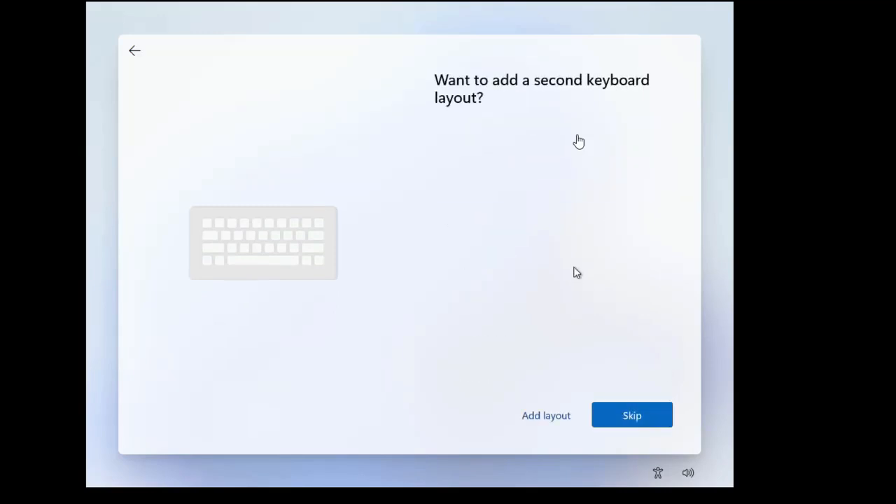
left_click(633, 418)
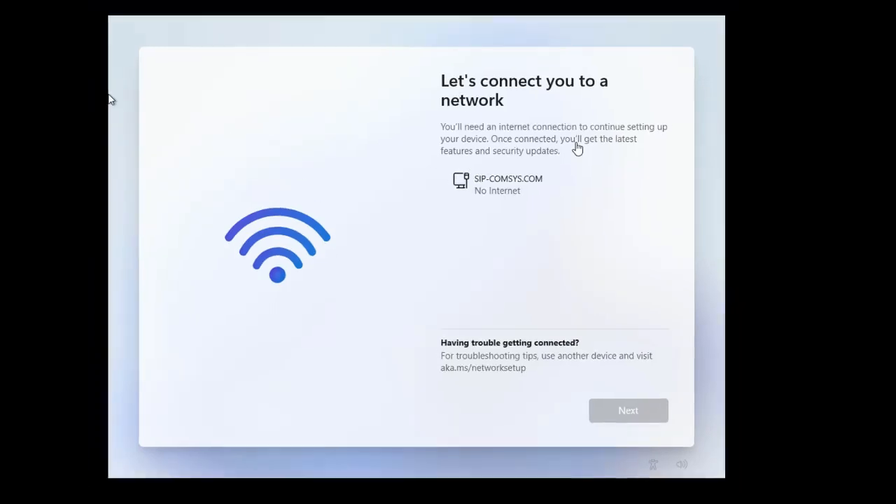
Step: Release keyboard and mouse input from the VM back to the host with Ctrl+Alt
key("ctrl+alt")
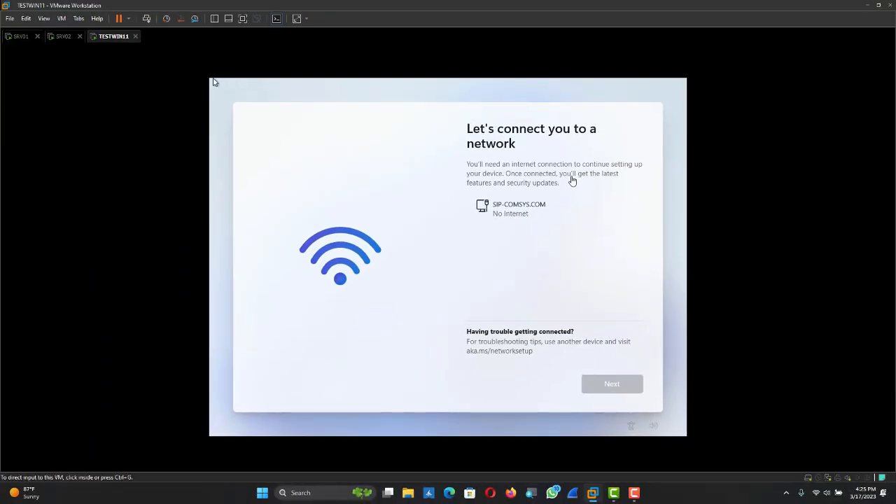
left_click(307, 139)
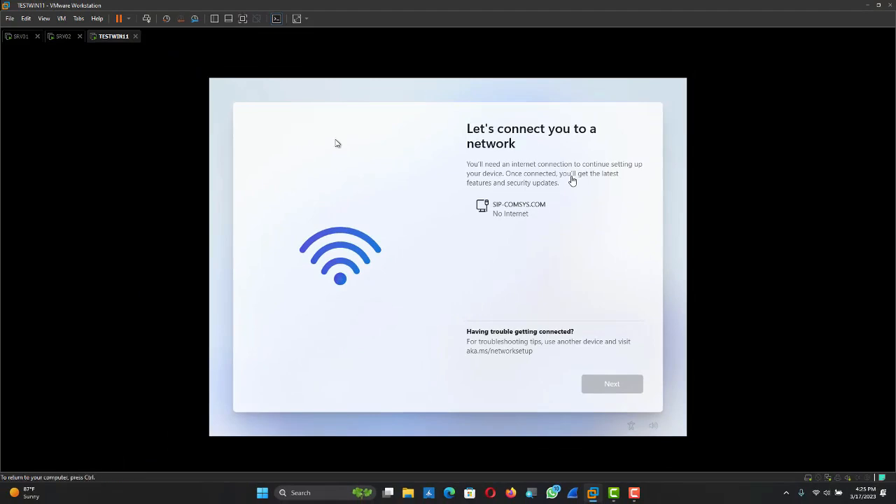
key("ctrl+alt")
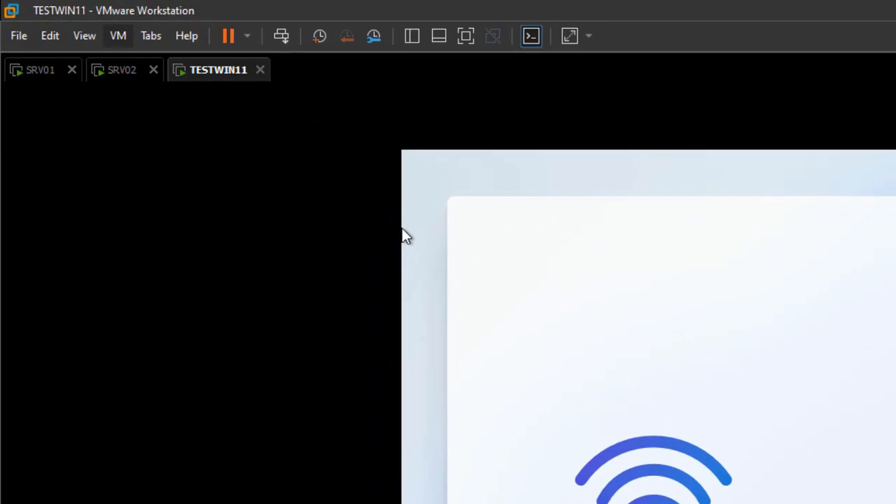
Step: Add a second network adapter to TESTWIN11 in VM Settings and save the change
left_click(118, 35)
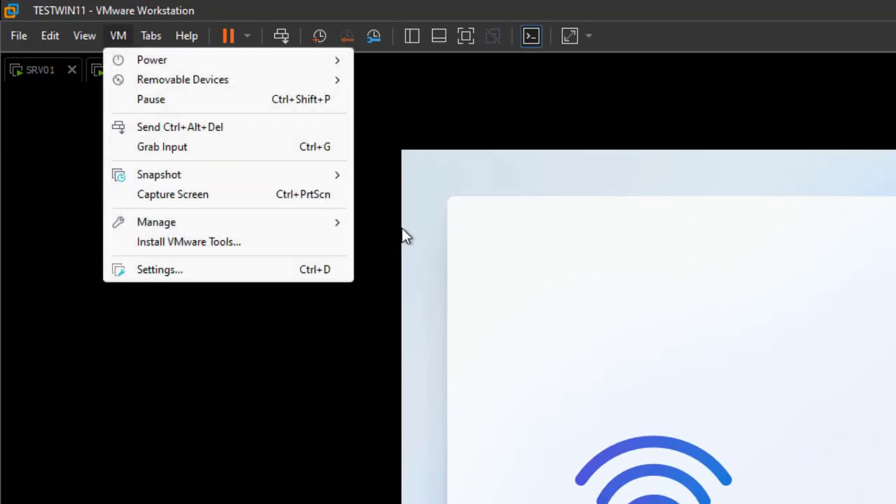
left_click(160, 270)
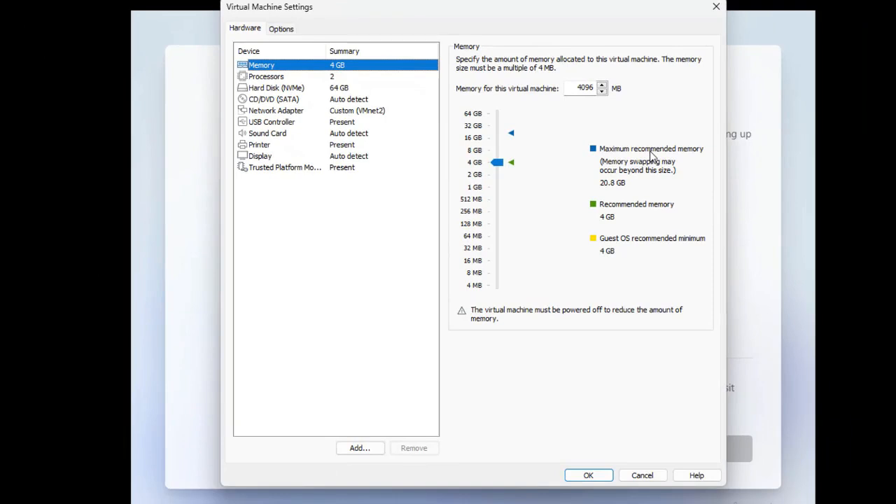
left_click(360, 449)
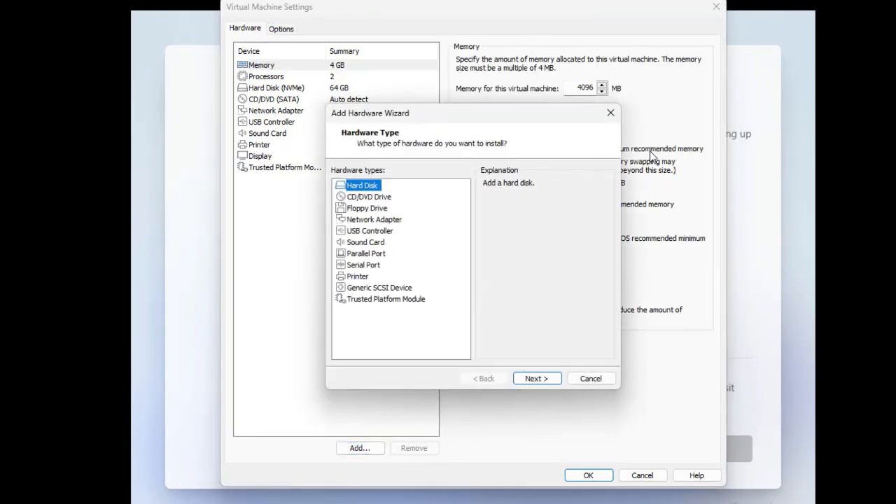
left_click(375, 220)
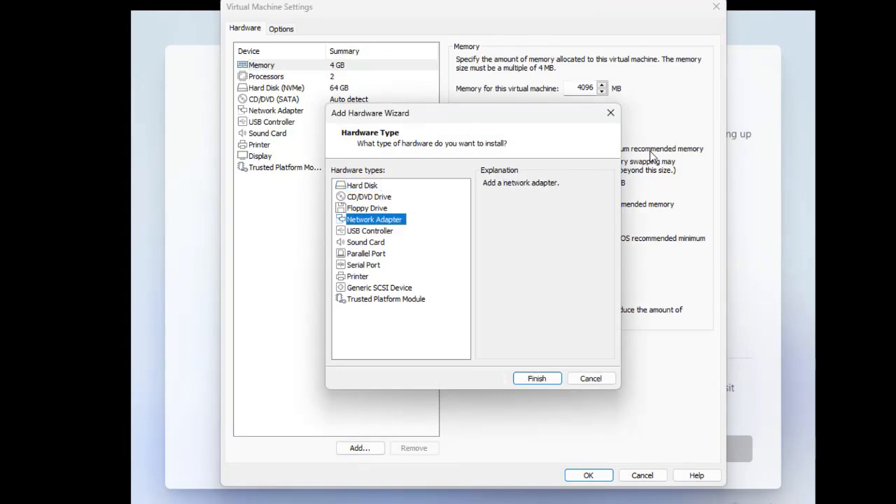
left_click(537, 379)
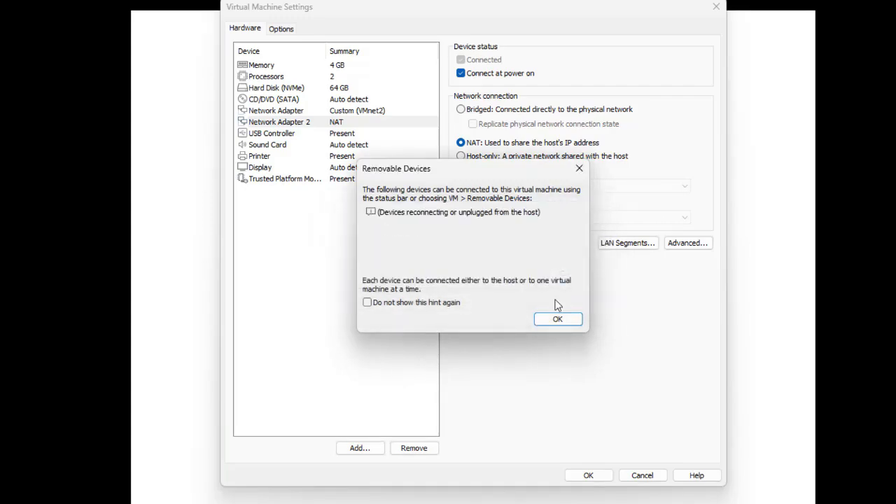
left_click(559, 320)
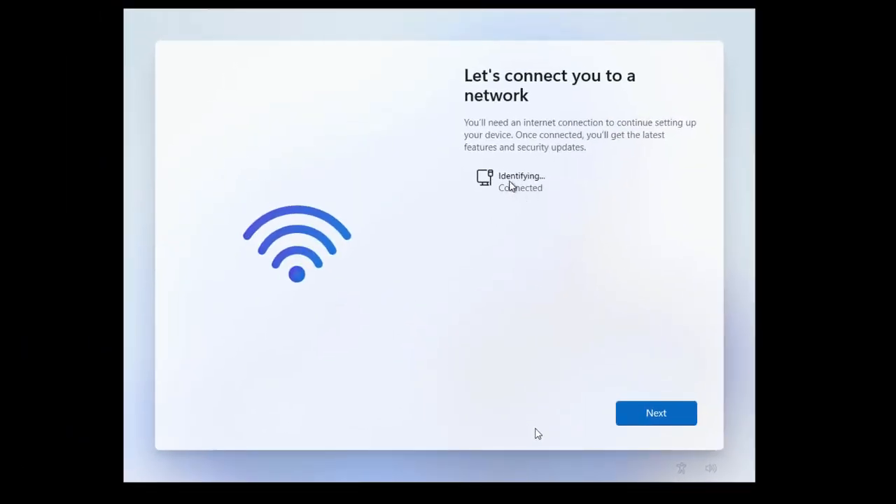
Step: Continue past the connected network page, accept the license, and choose Set up for personal use
left_click(662, 415)
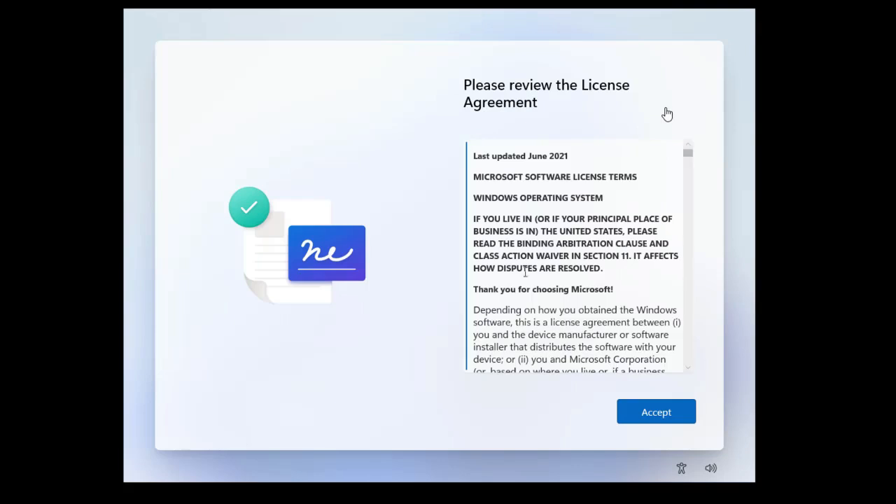
left_click(662, 419)
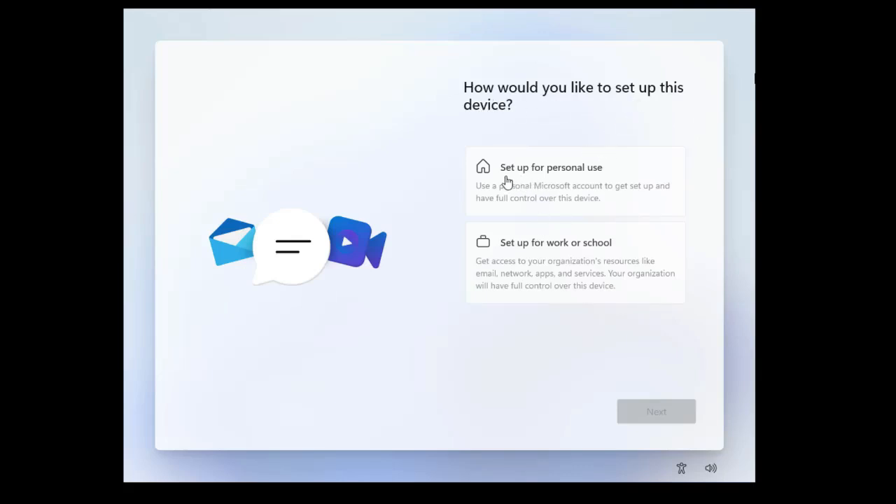
left_click(547, 181)
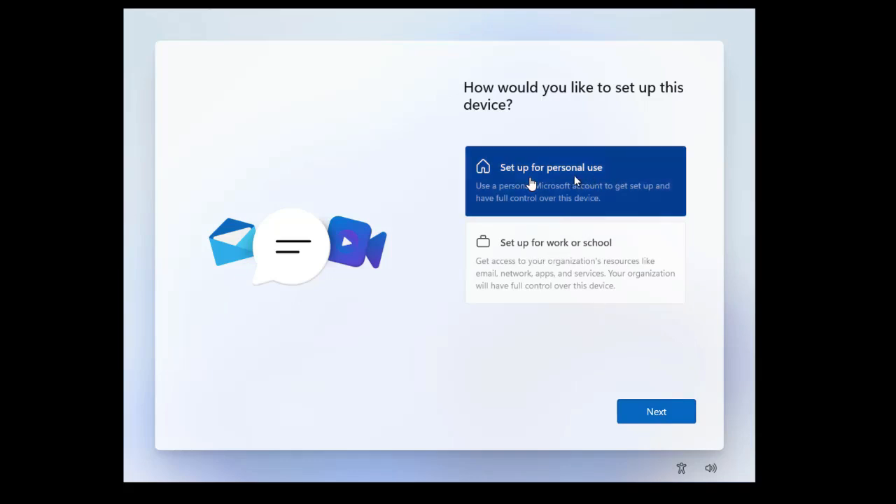
Step: Continue past the Microsoft experience page and choose Sign in with a Microsoft account
left_click(664, 411)
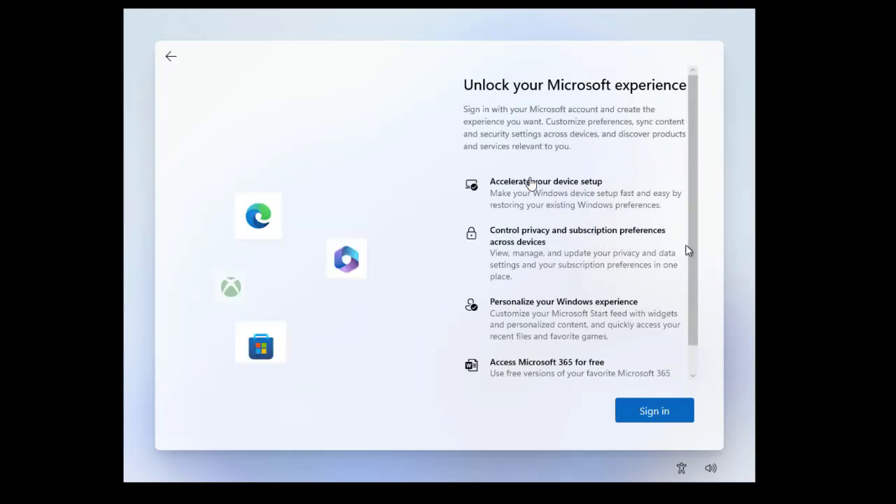
scroll(692, 210, "down", 2)
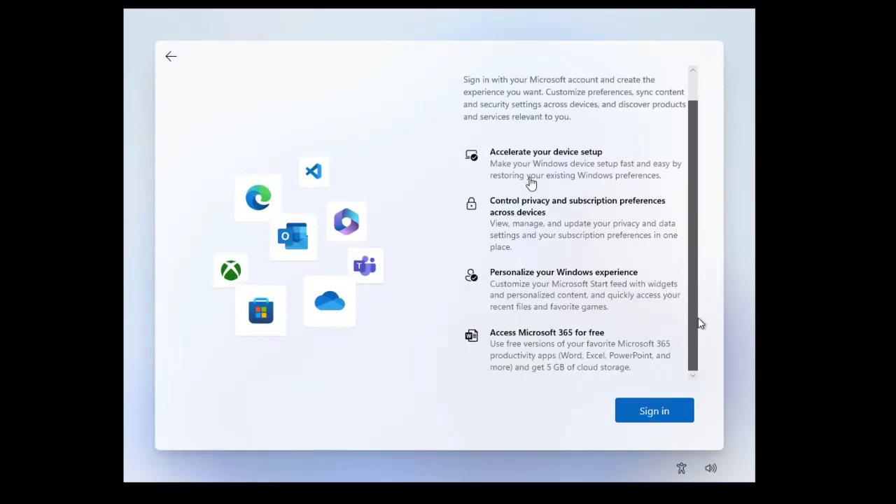
scroll(701, 323, "up", 1)
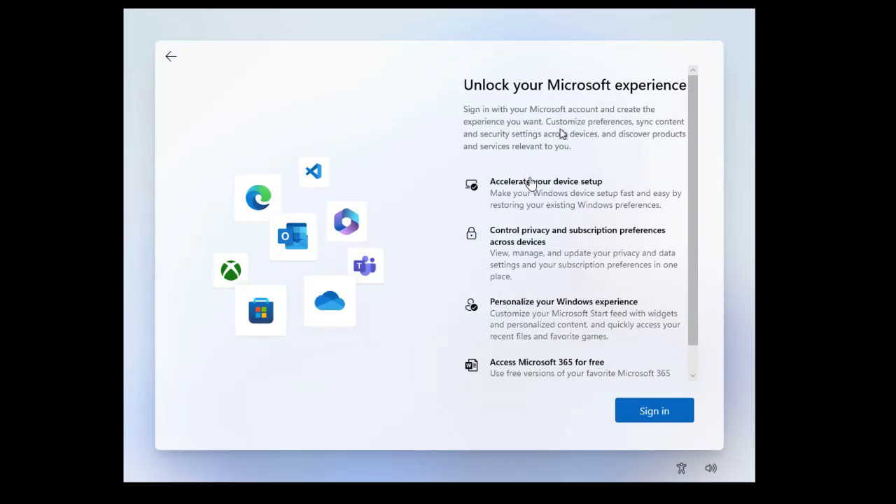
scroll(593, 206, "down", 1)
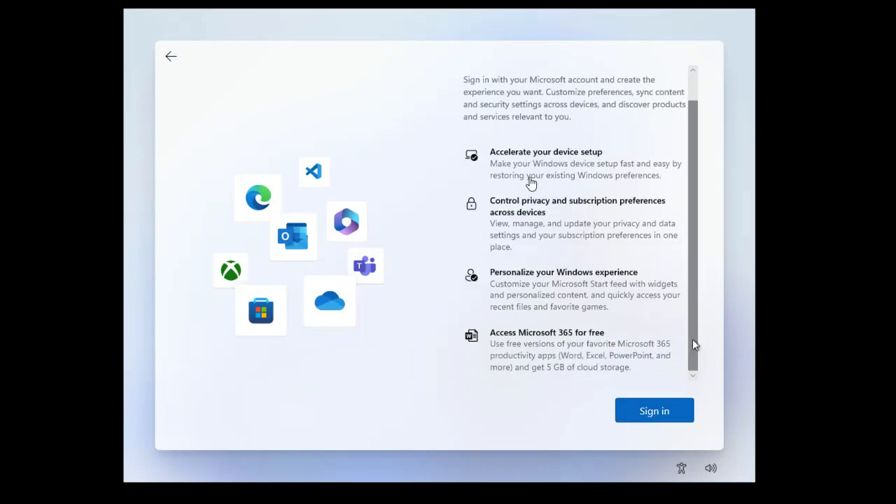
left_click(649, 414)
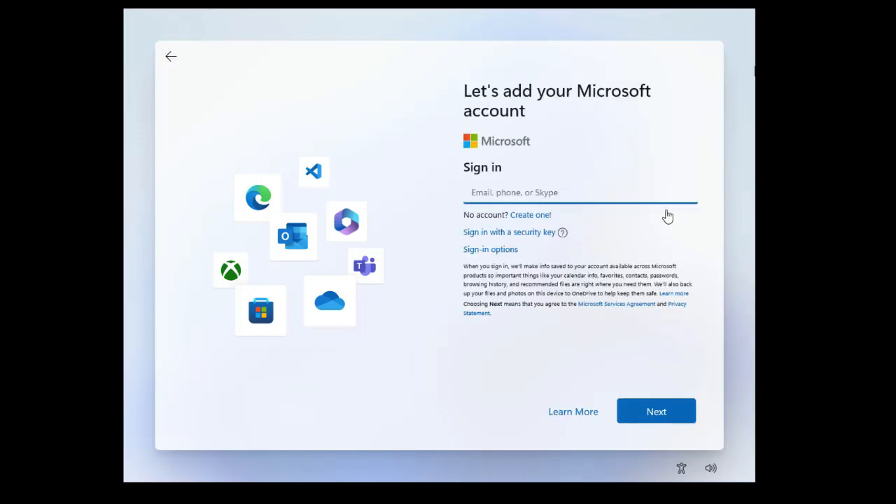
Step: Enter the Microsoft account e-mail and password, then continue past the account-locked error
left_click(562, 194)
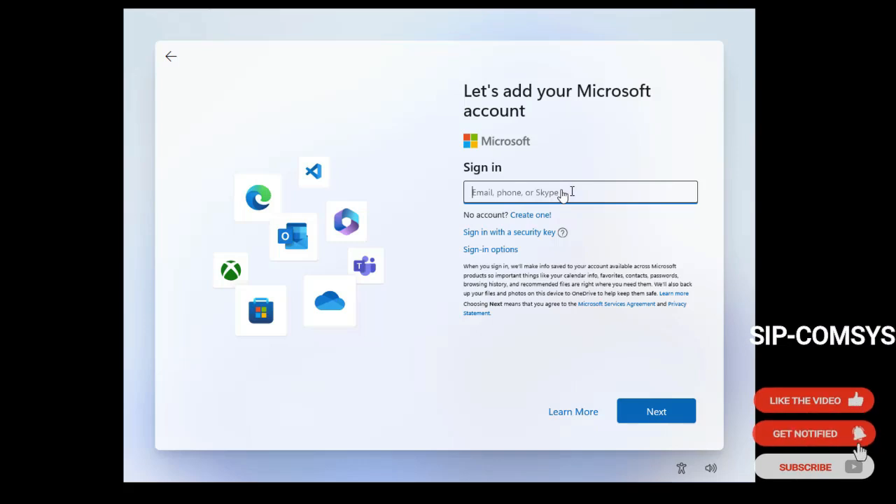
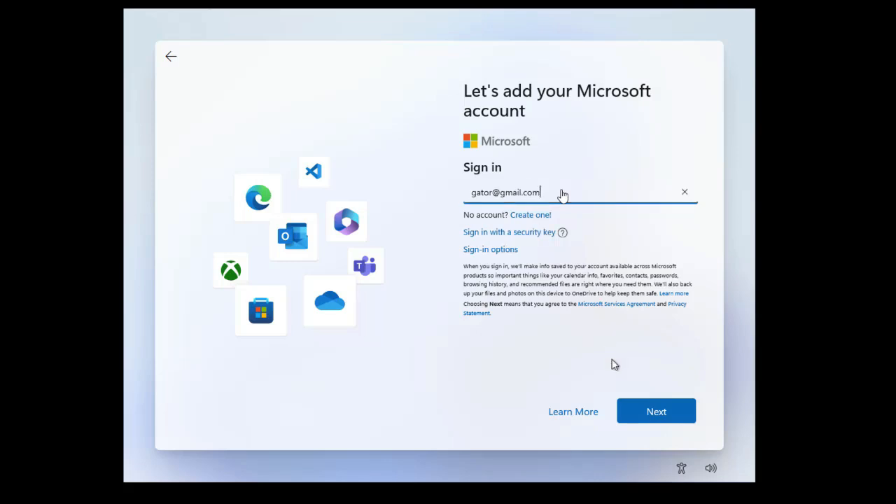
left_click(651, 412)
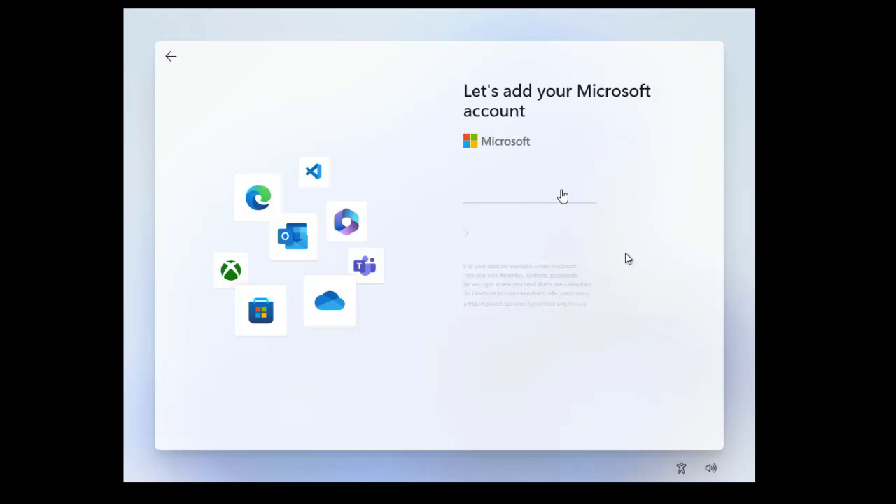
type("••")
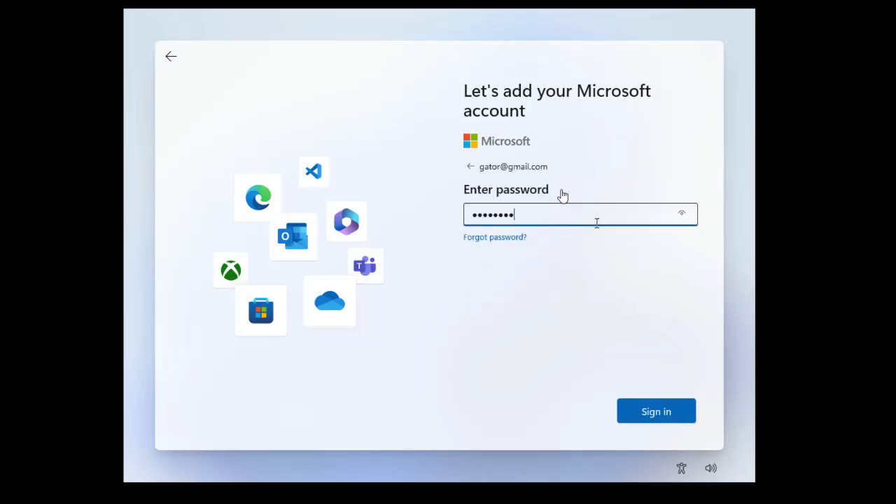
left_click(651, 404)
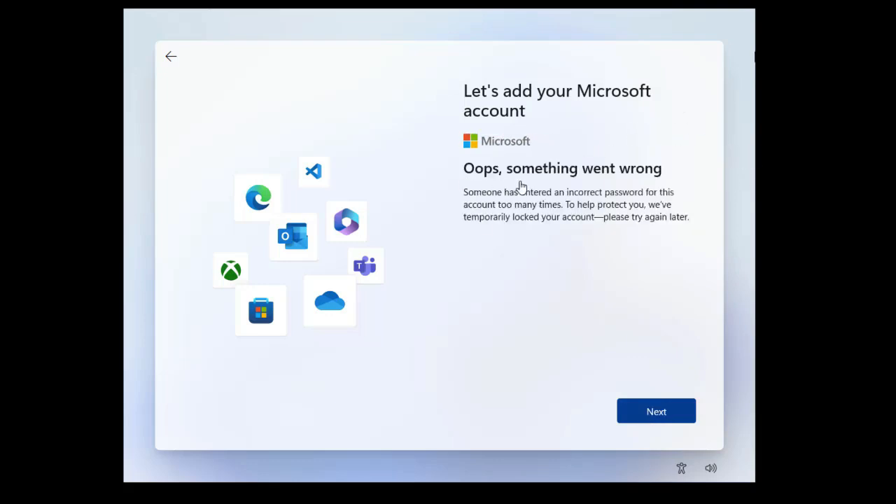
left_click(660, 414)
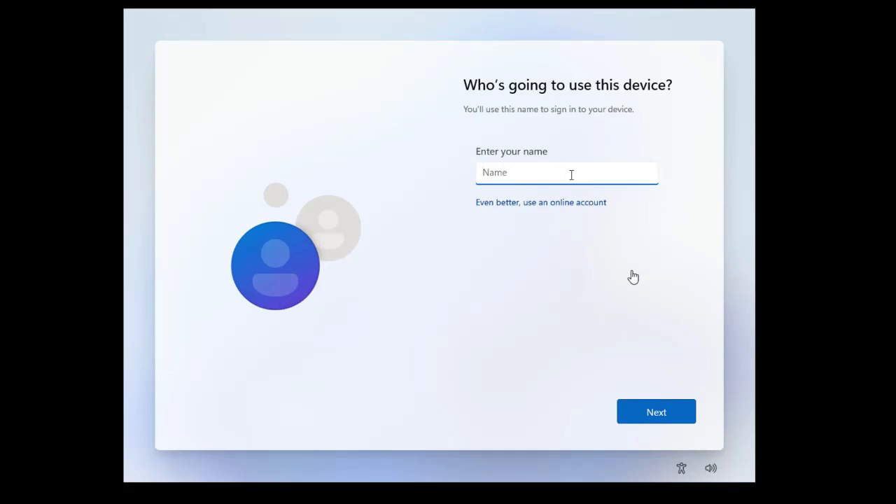
Step: Enter the local account name, then set and confirm a complex account password
type("admin")
left_click(664, 420)
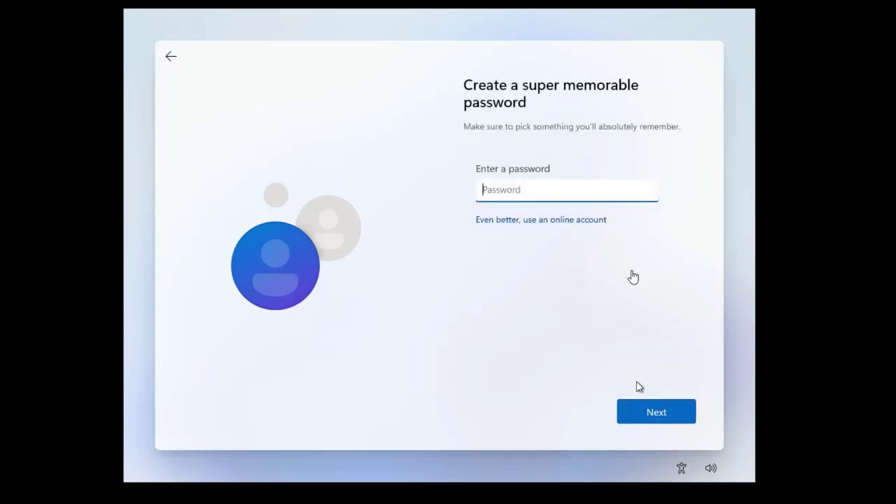
left_click(675, 419)
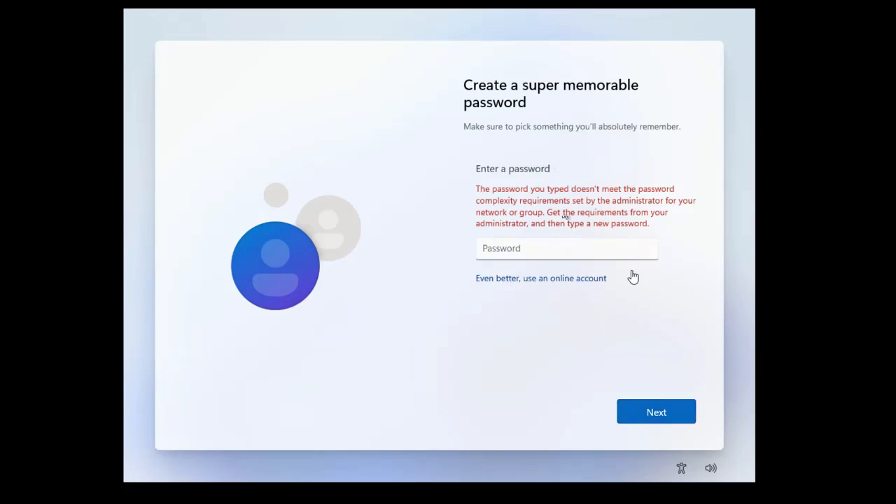
left_click(542, 252)
type("••••••")
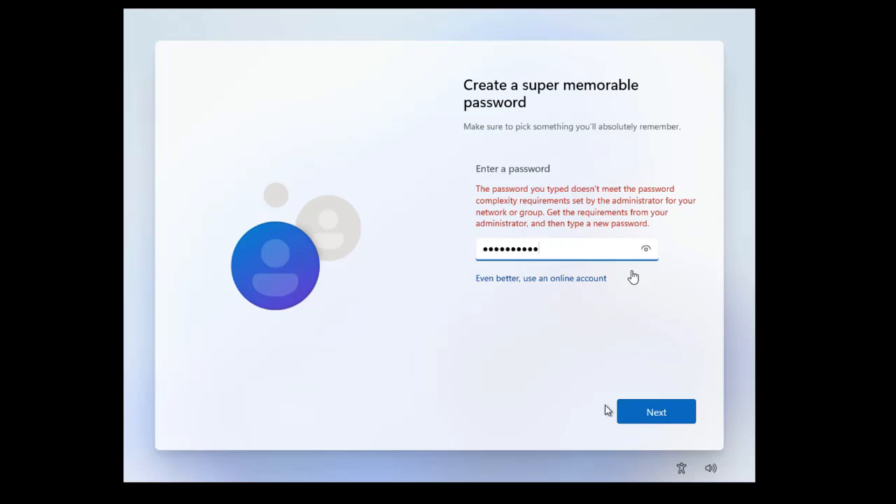
left_click(672, 419)
type("••••••••••")
left_click(661, 419)
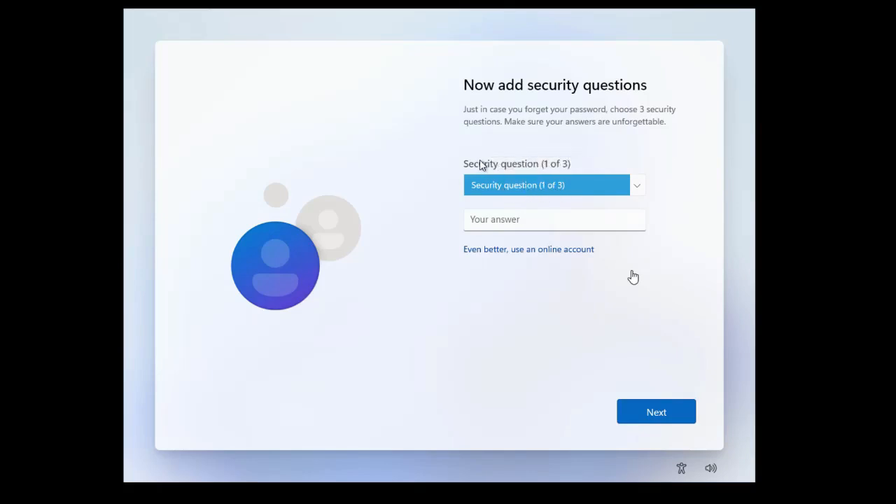
Step: Choose "What was your first pet's name?" as the first security question and enter an answer
left_click(593, 186)
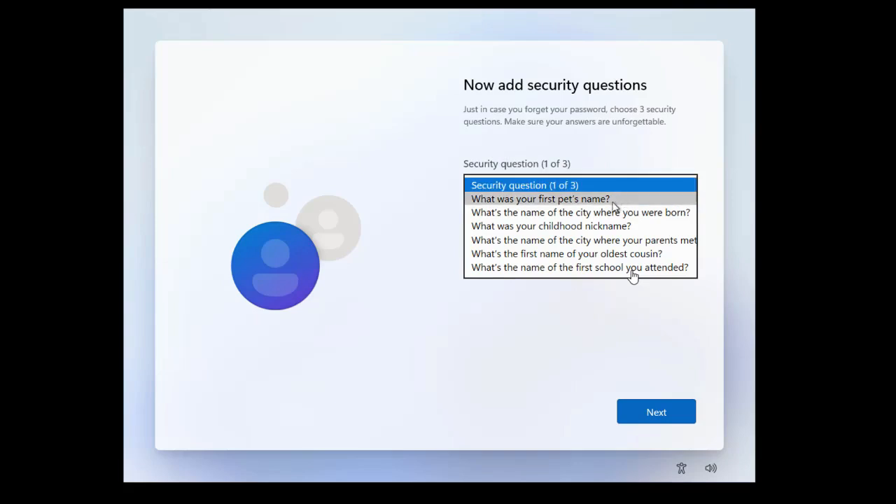
left_click(558, 200)
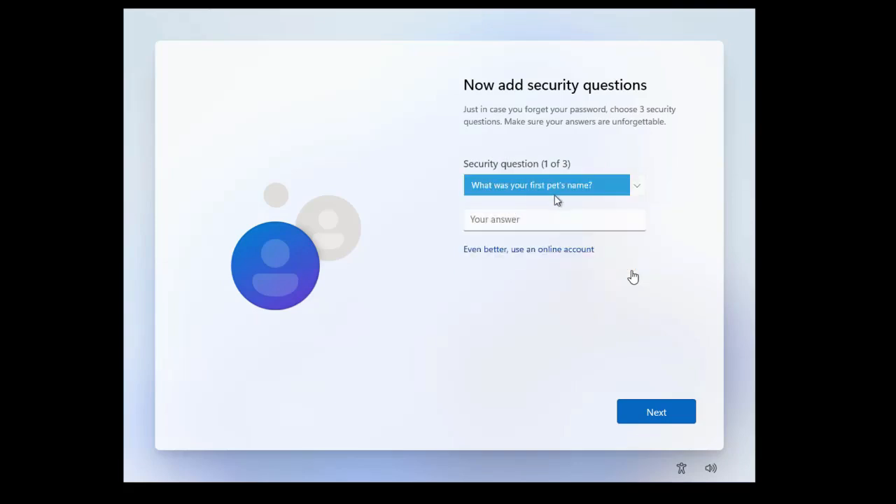
left_click(562, 222)
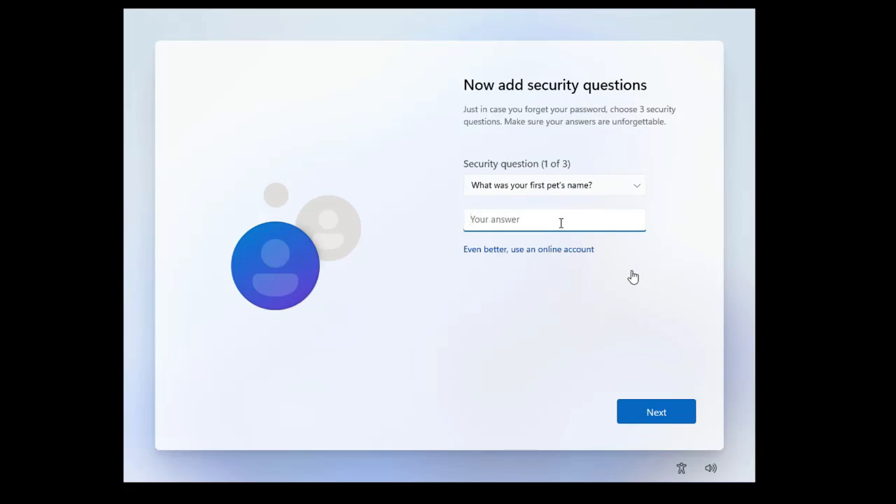
left_click(648, 414)
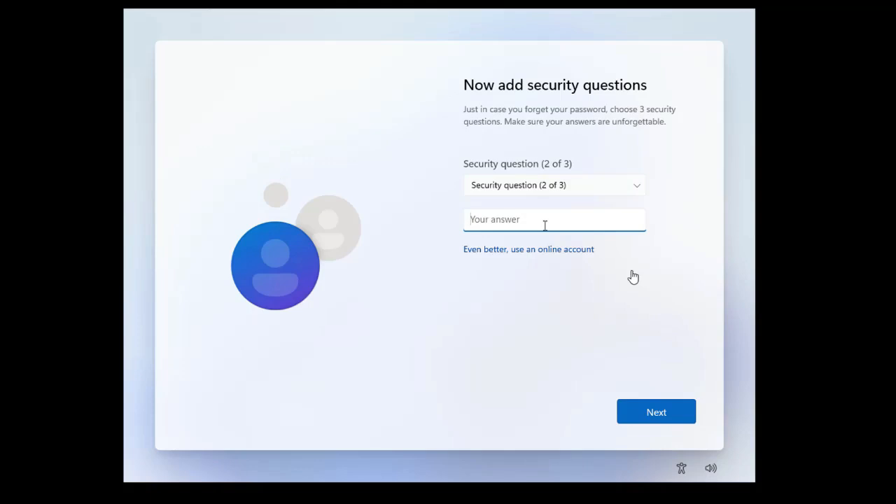
Step: Choose the city-where-you-were-born question as the second security question and answer it
left_click(571, 186)
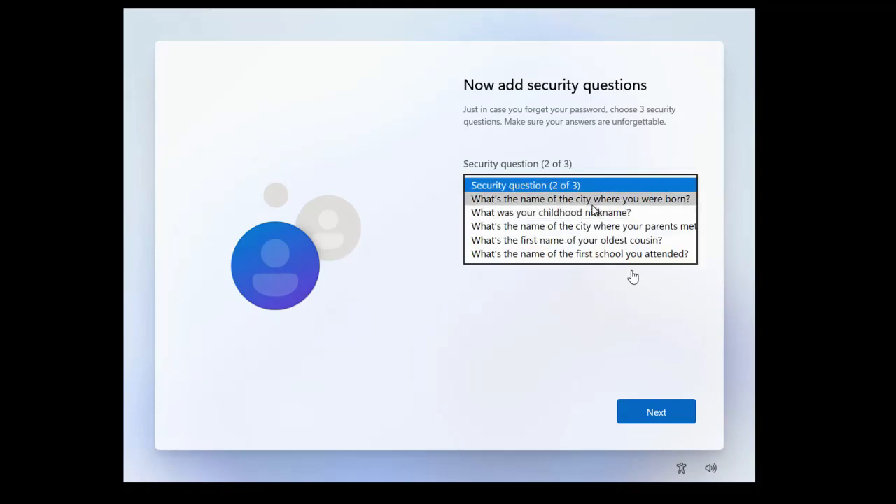
left_click(595, 201)
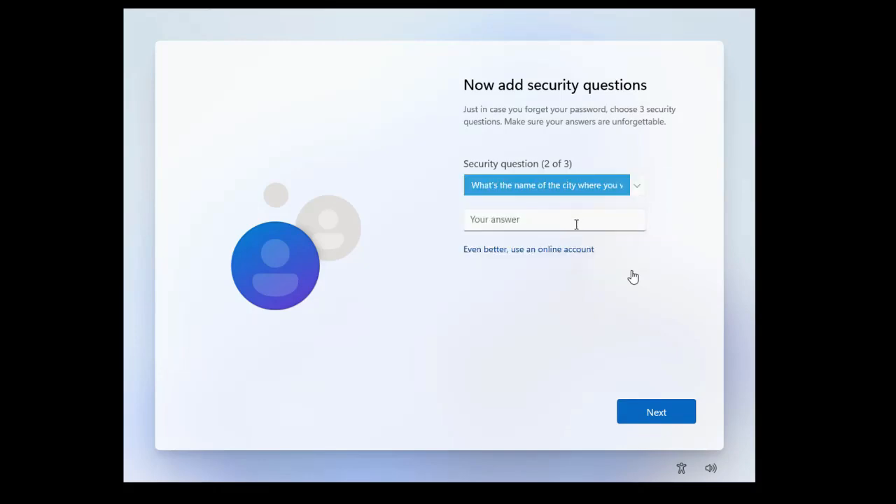
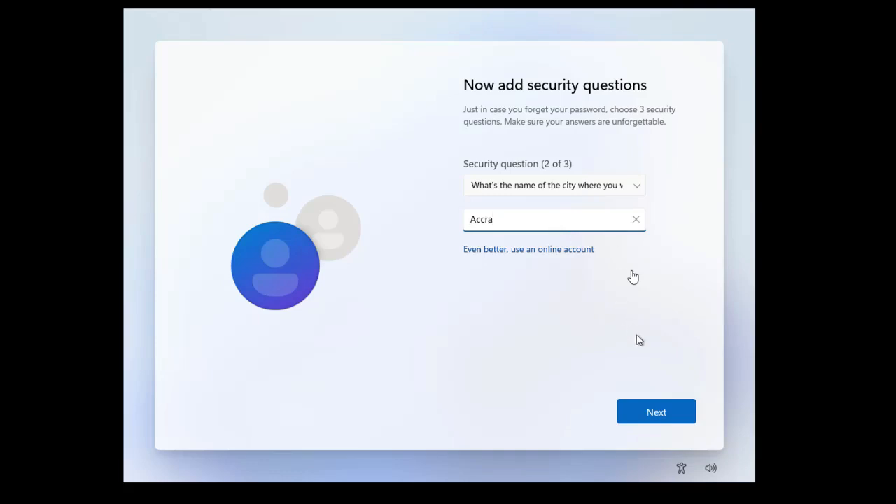
left_click(657, 419)
Step: Choose "What was your childhood nickname?" as the third security question and answer it
left_click(571, 187)
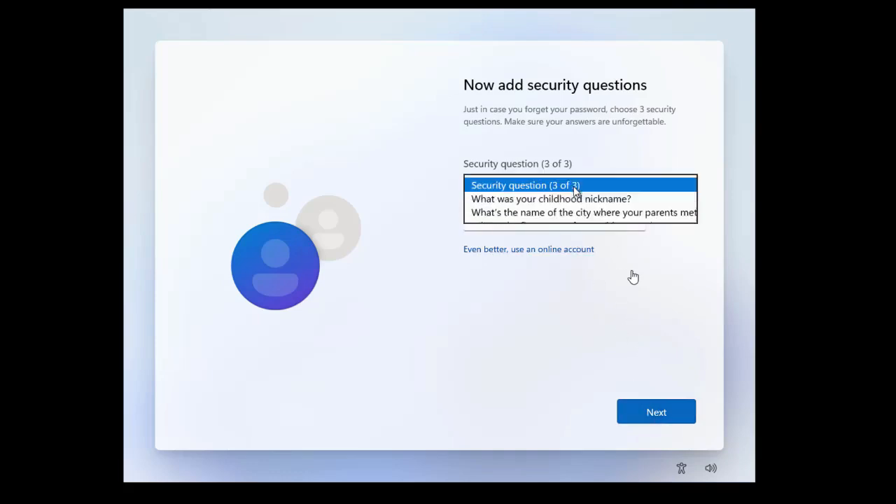
left_click(592, 202)
left_click(560, 225)
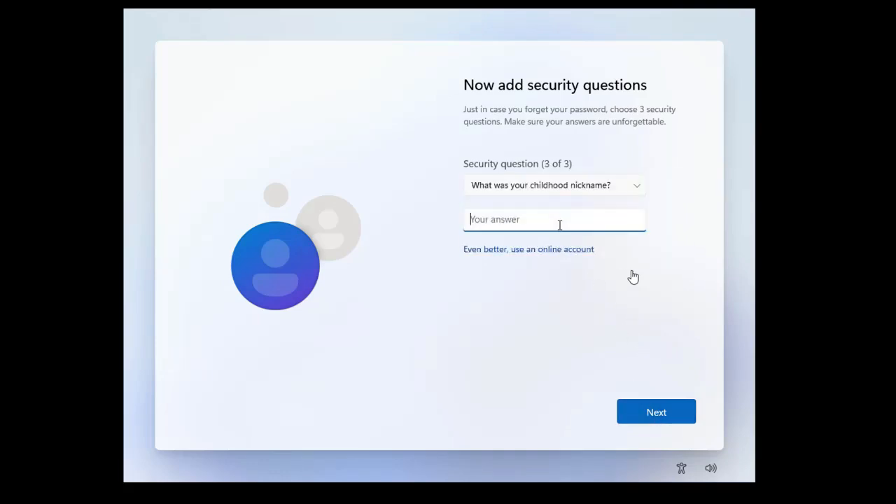
left_click(651, 418)
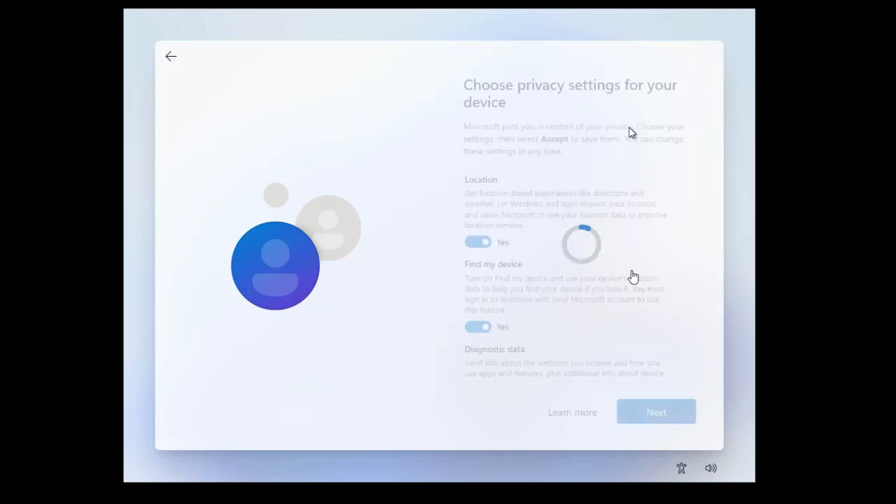
Step: Page through the privacy options and accept the default privacy settings
left_click(669, 419)
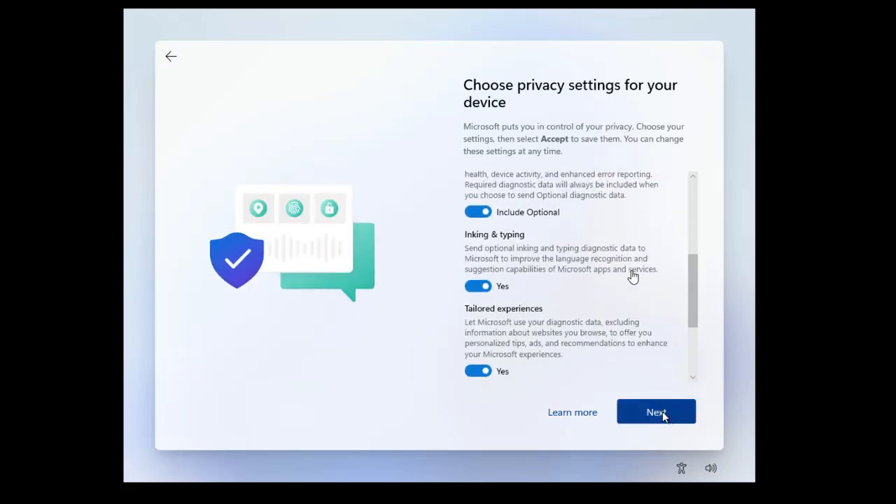
left_click(663, 415)
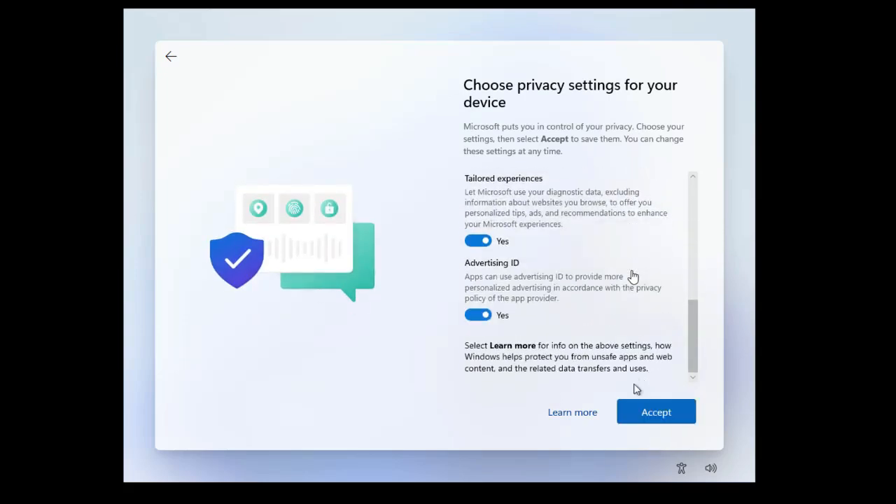
left_click(664, 423)
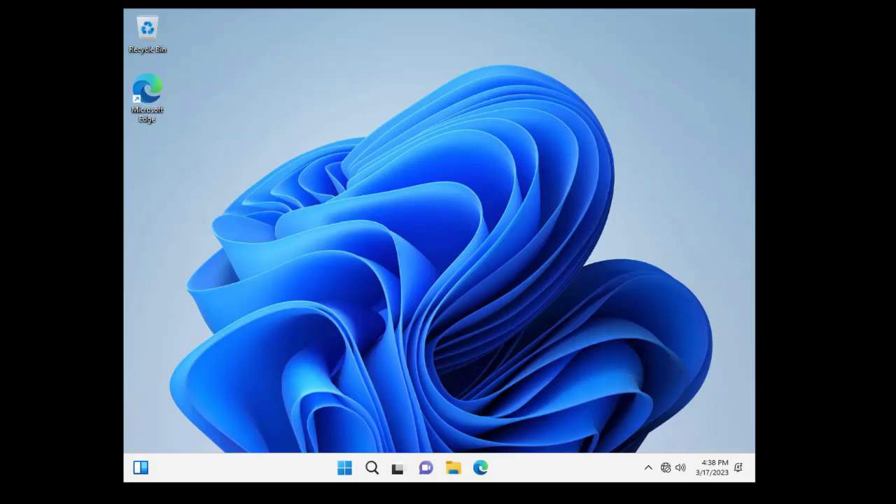
Step: Open the Start menu on the new desktop, then dismiss it to leave a clear desktop
key("super")
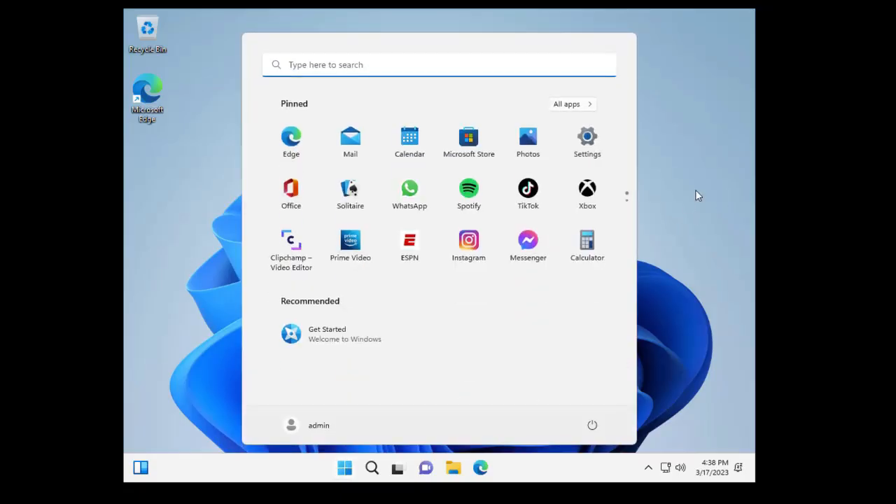
left_click(653, 208)
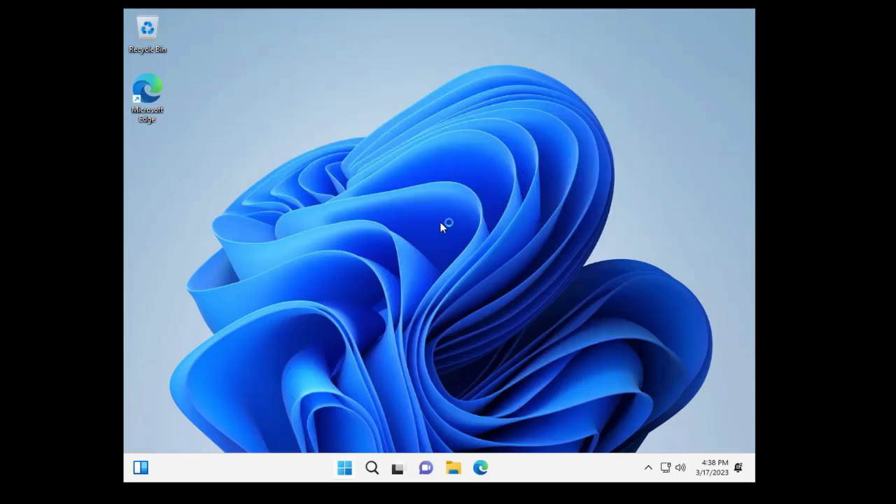